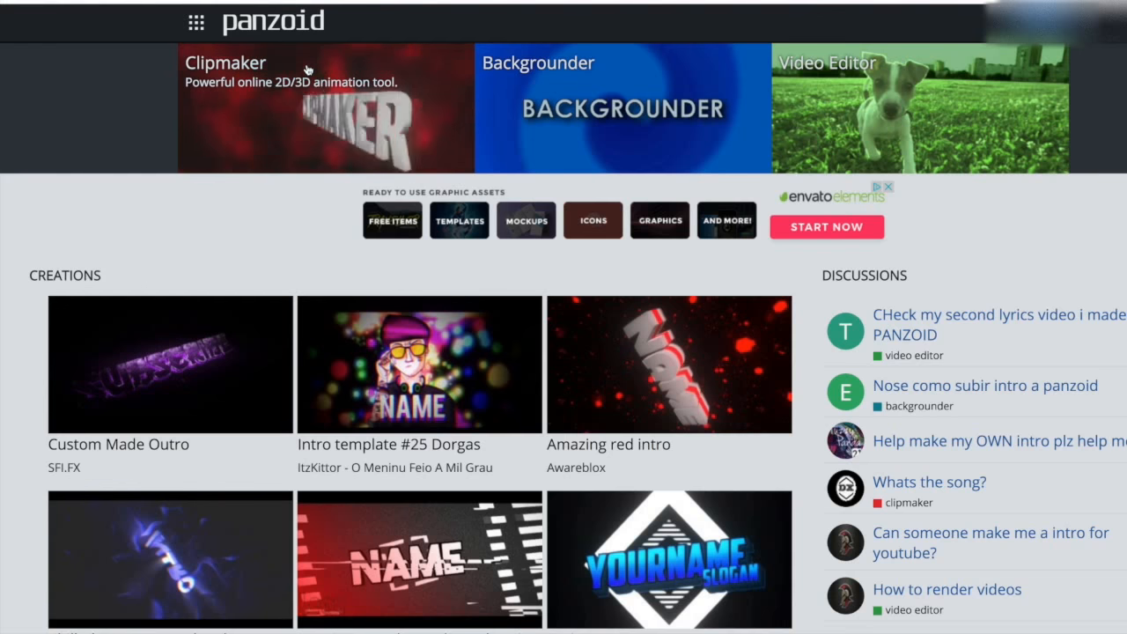
Step: Open Clipmaker and look through its suggested project templates
click(271, 102)
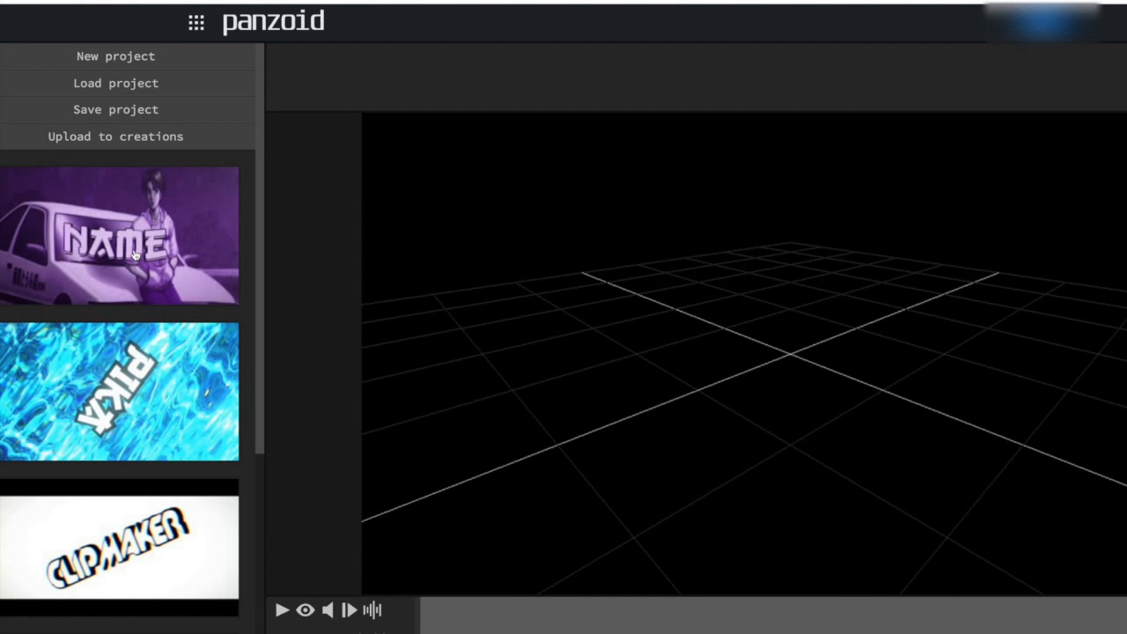
scroll(134, 254, down, 5)
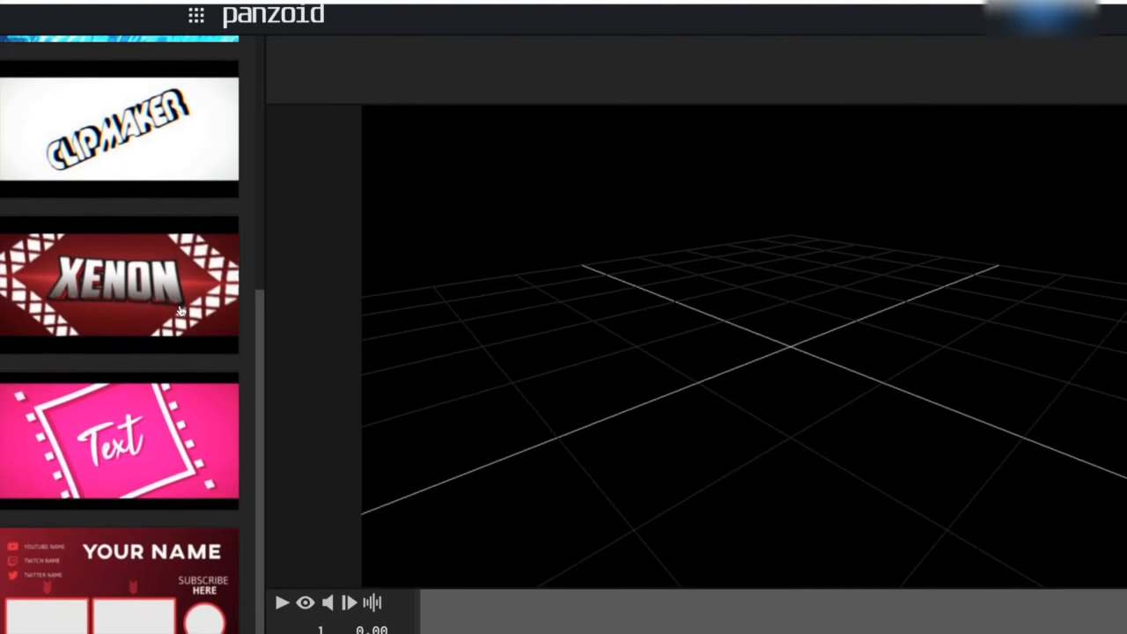
scroll(181, 311, up, 1)
scroll(180, 311, up, 2)
scroll(180, 311, down, 2)
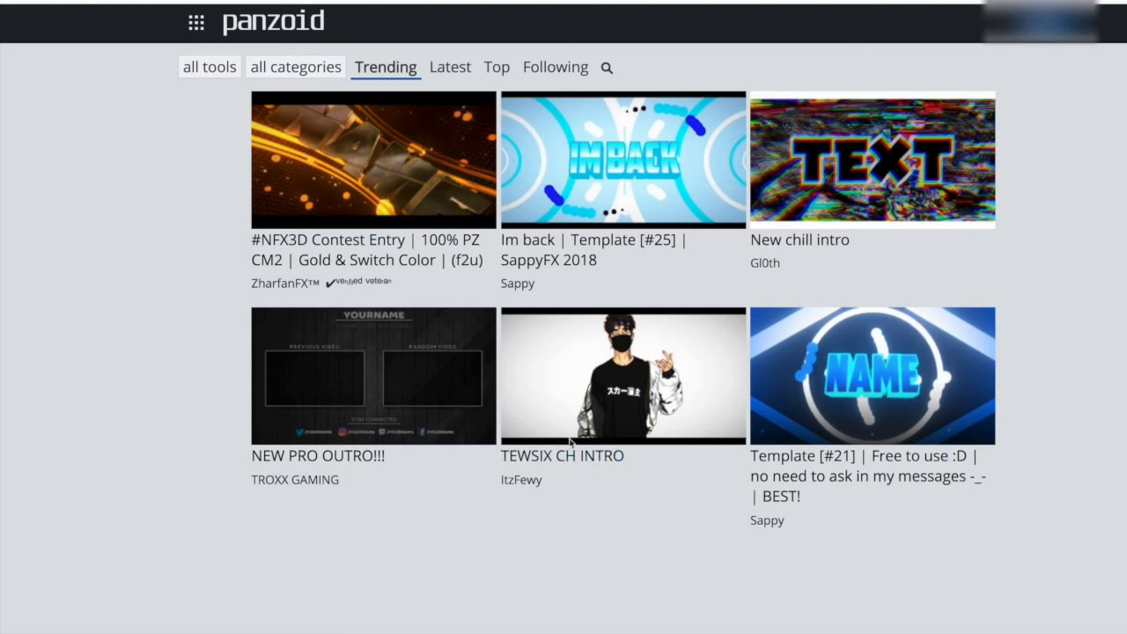
Step: Find "Amazing Fortnite Intro Template V2 | Free To Use" among the top creations and open it in Clipmaker
click(498, 78)
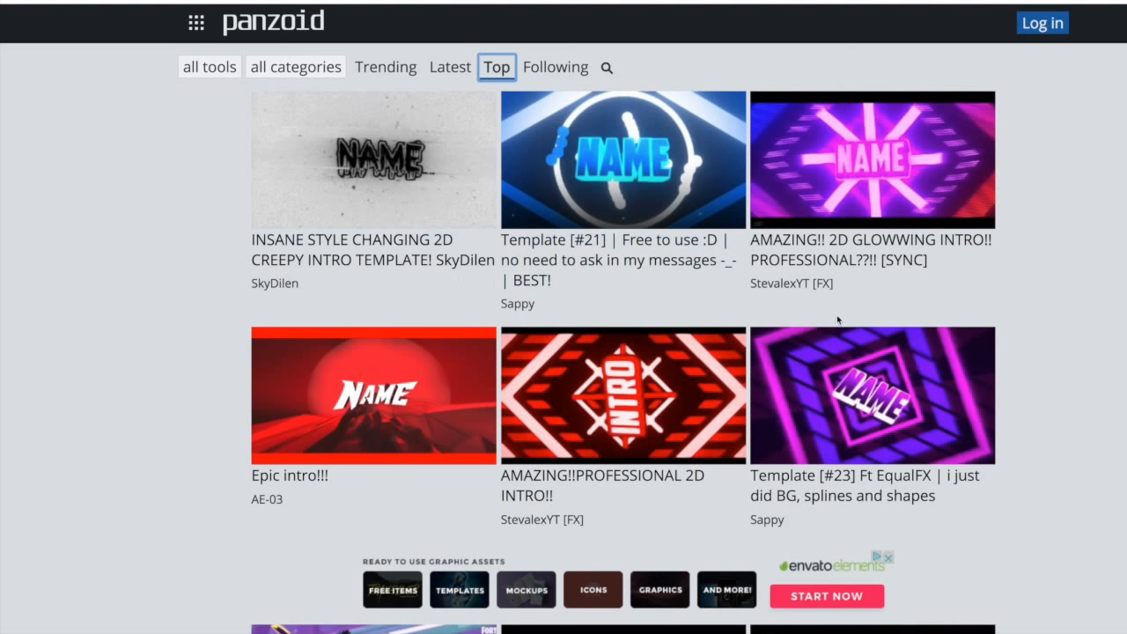
scroll(861, 326, down, 2)
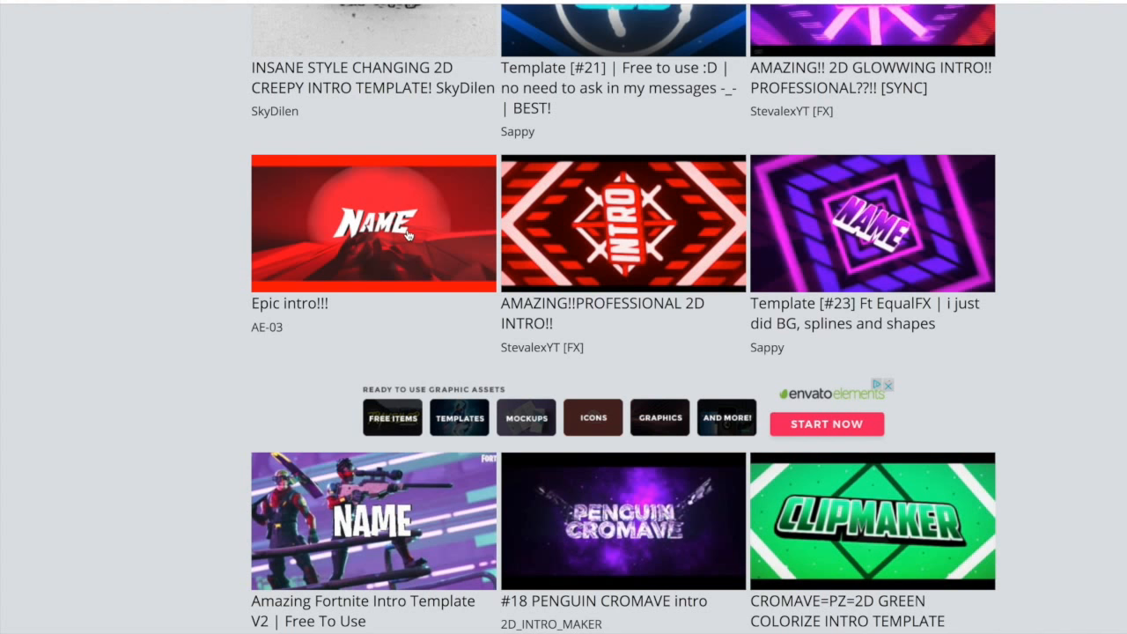
scroll(408, 236, down, 2)
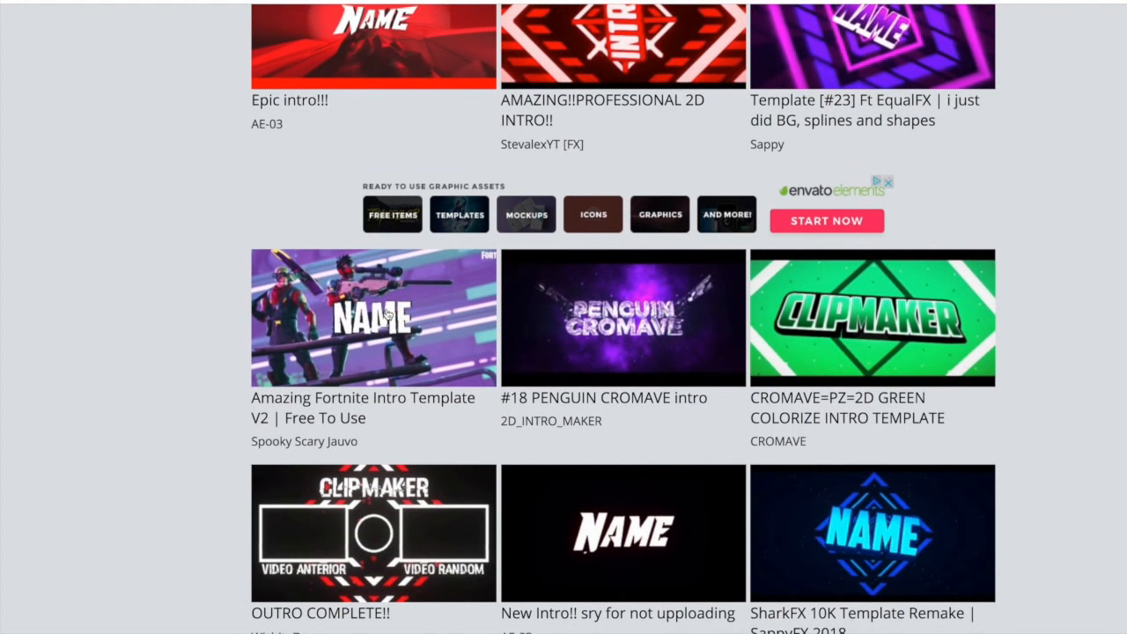
click(386, 314)
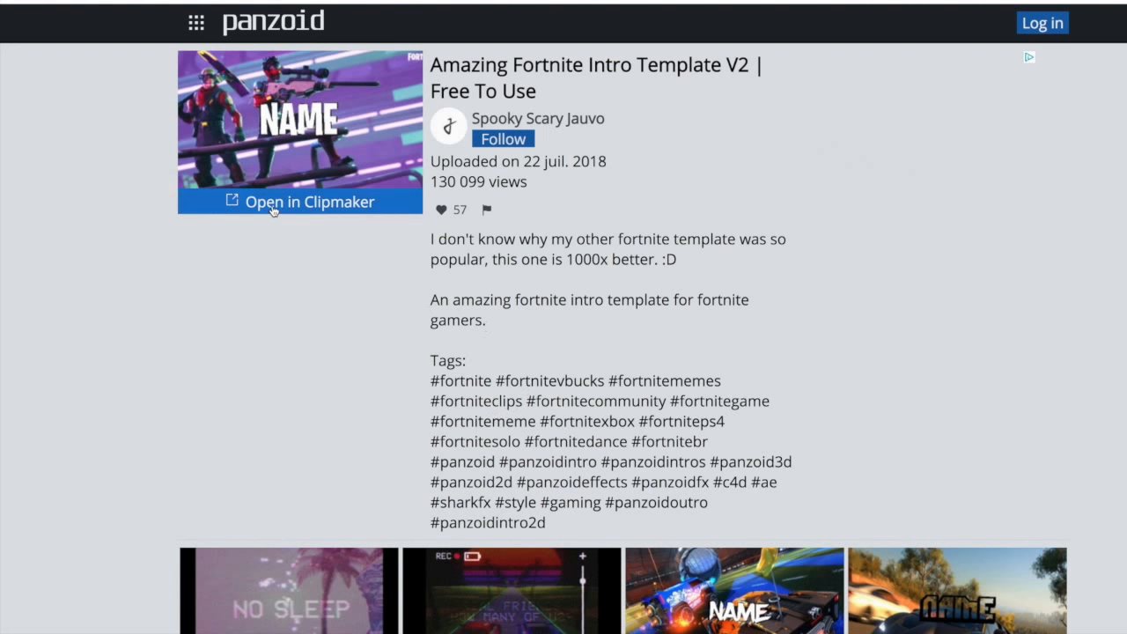
click(353, 212)
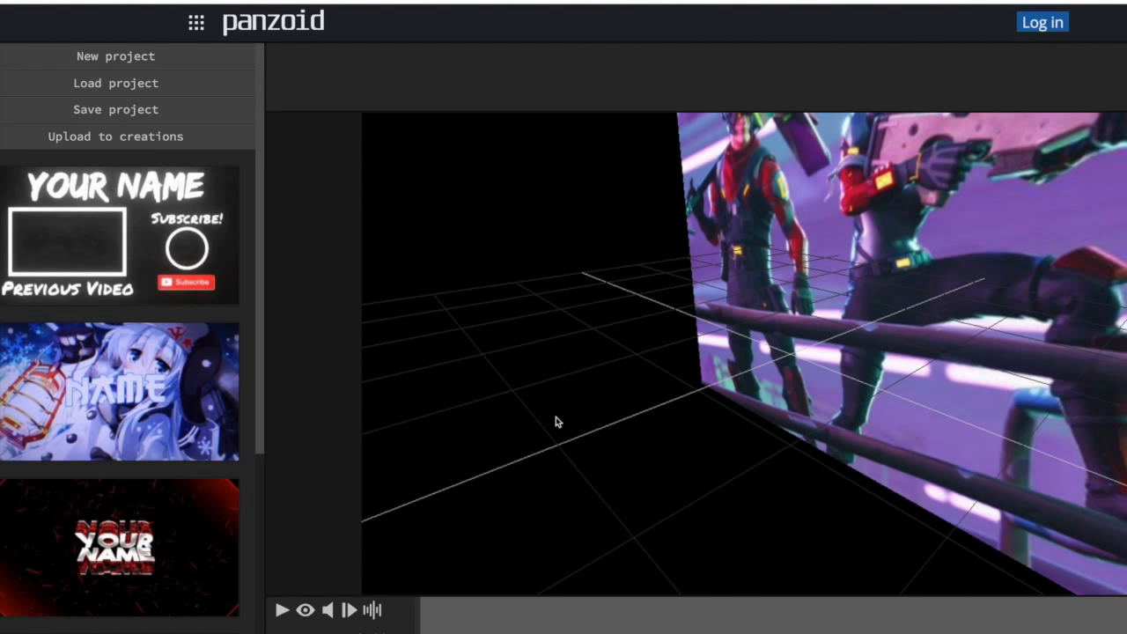
Step: Switch the viewport to the camera preview, play the intro and pause it where the NAME text is visible
drag(679, 335, 766, 361)
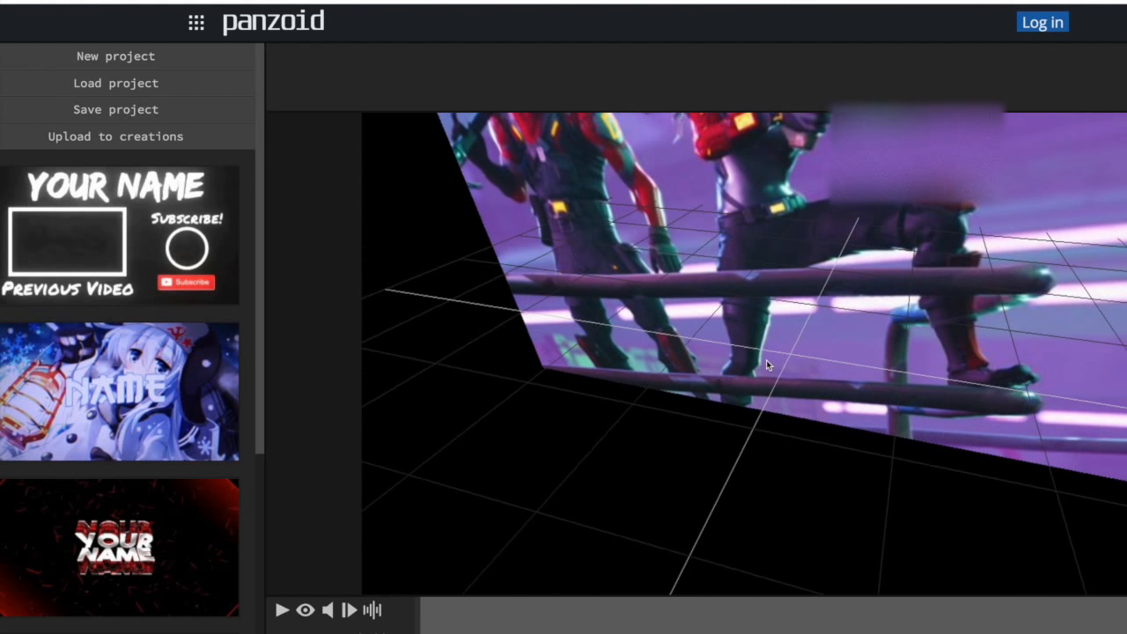
click(305, 611)
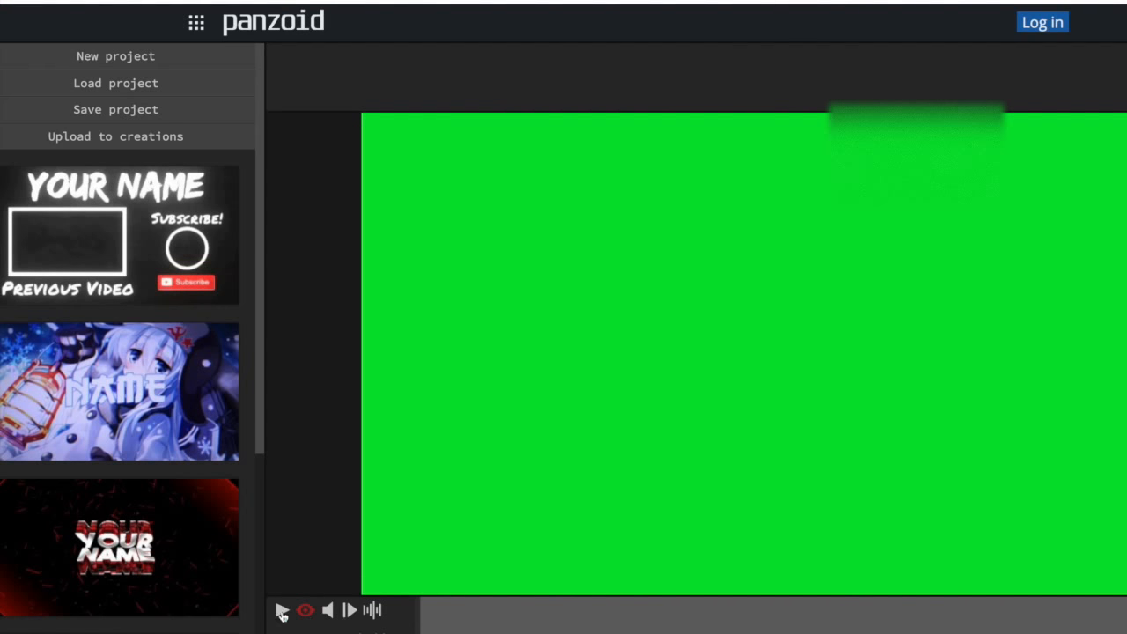
click(281, 611)
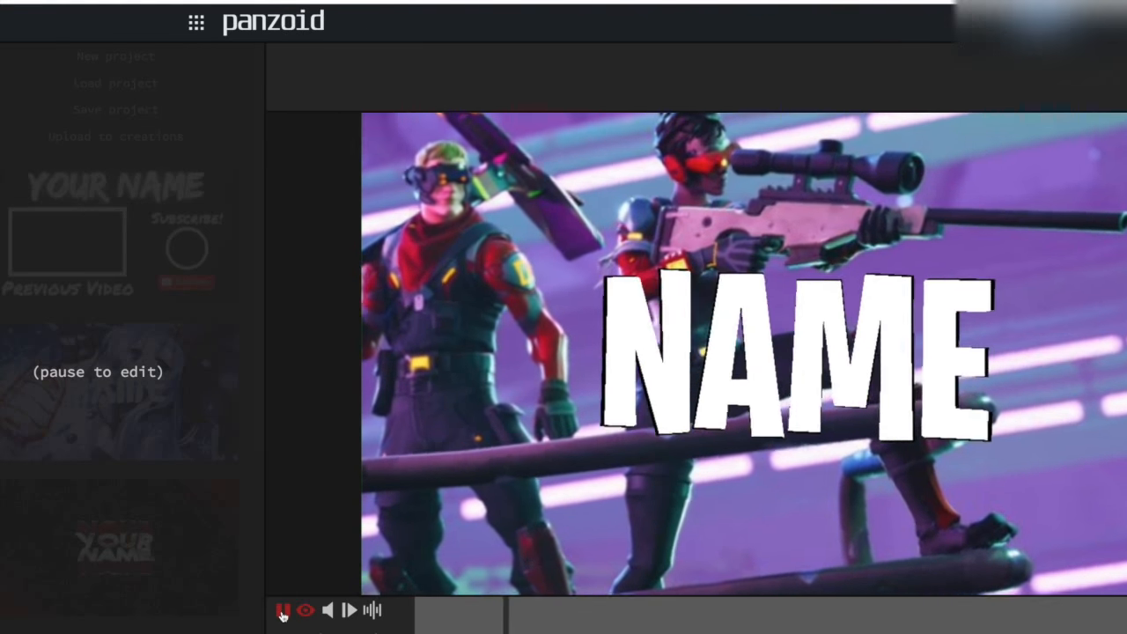
click(282, 611)
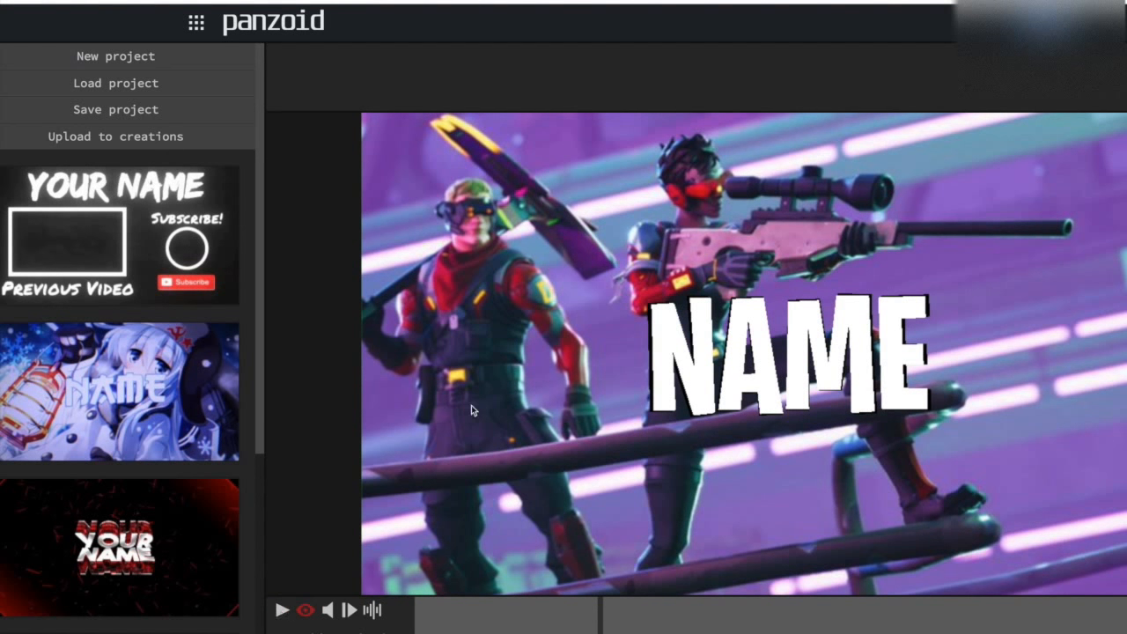
scroll(130, 339, down, 5)
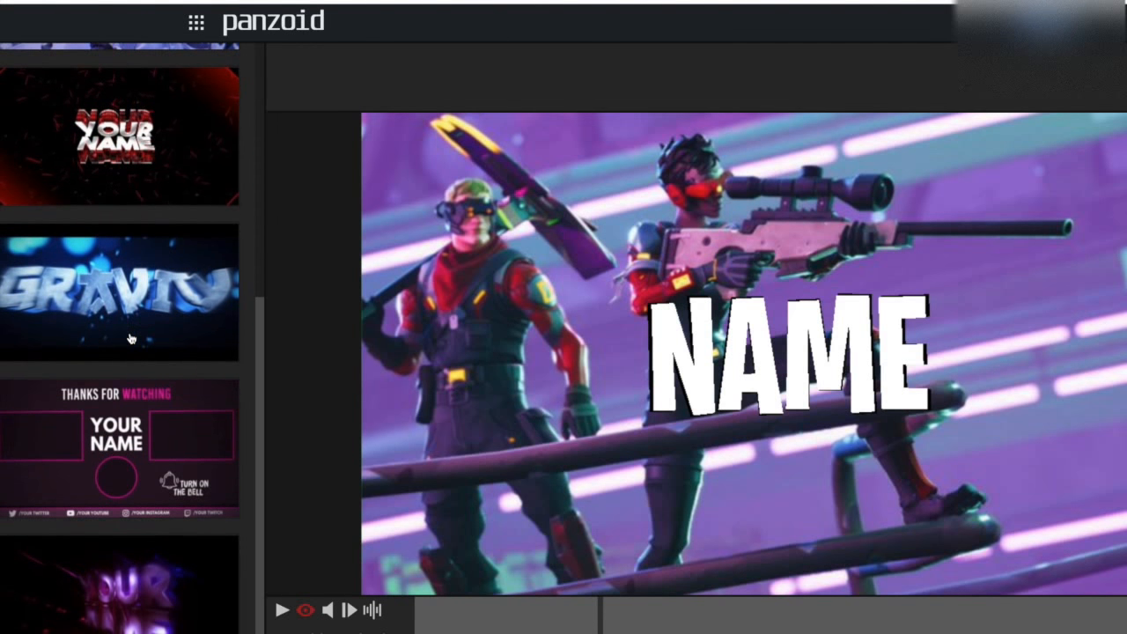
scroll(131, 339, up, 5)
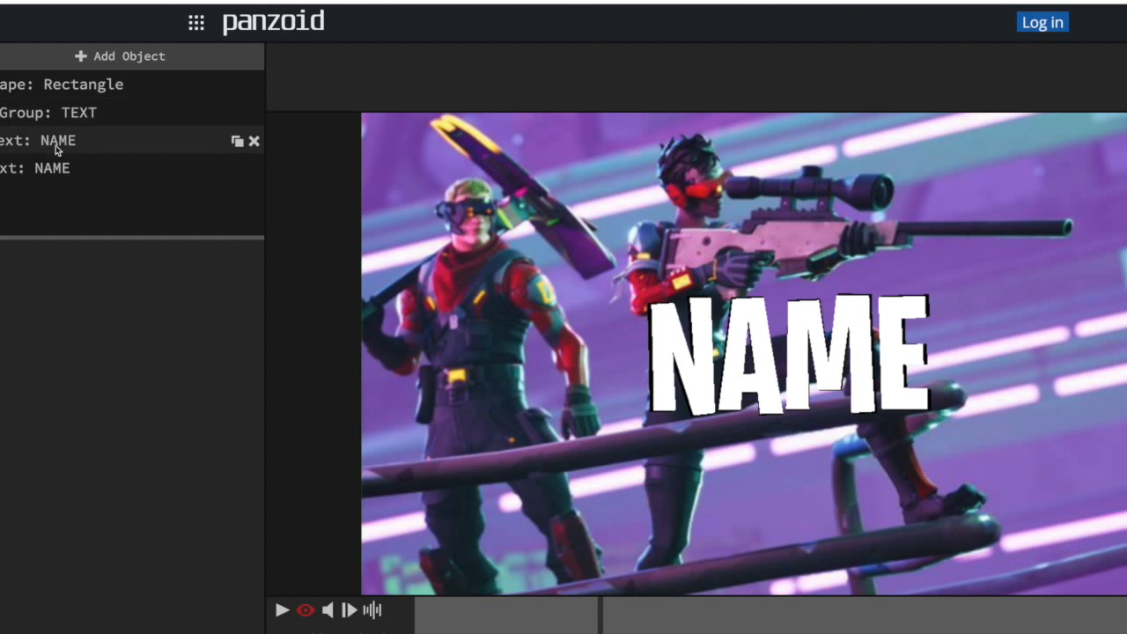
Step: Replace the wording of the white front NAME text object with CFTP
click(59, 141)
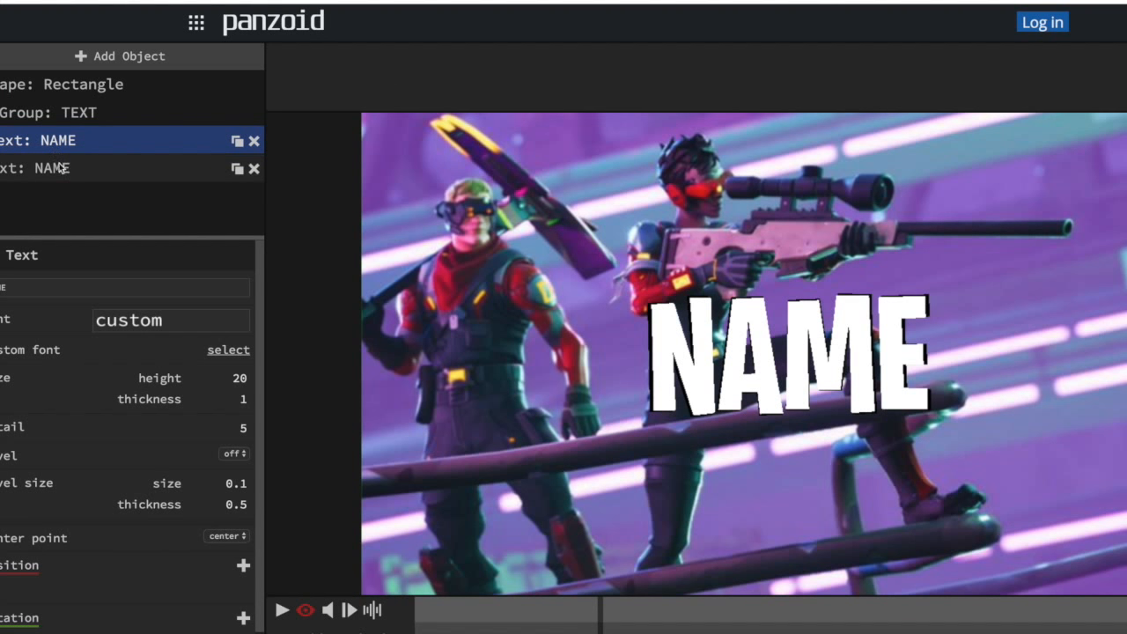
double_click(30, 287)
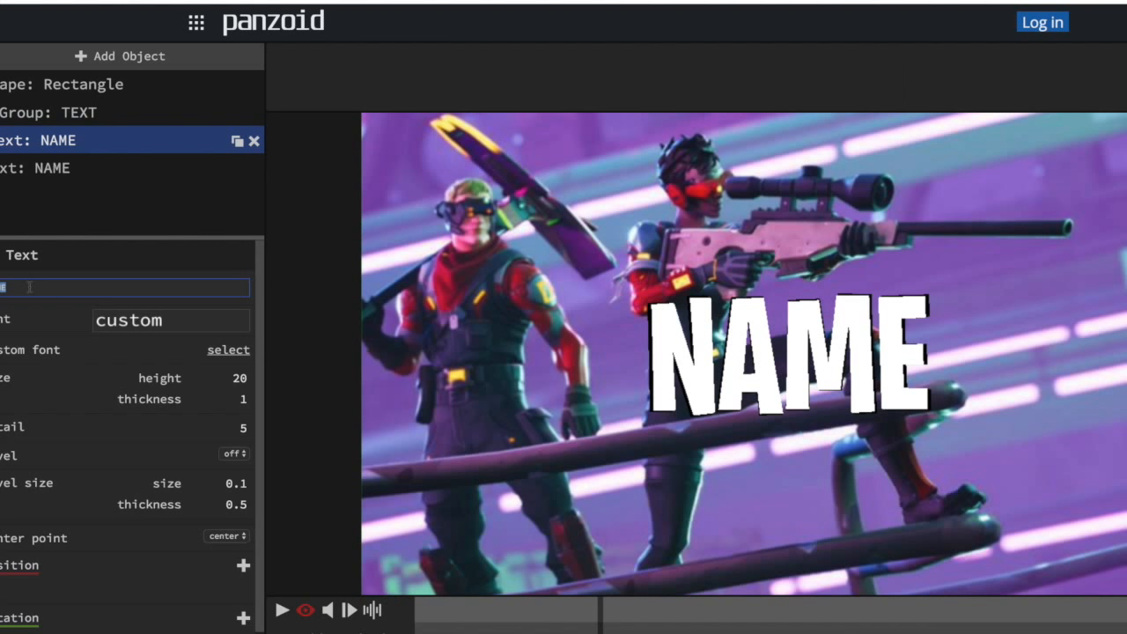
key(BackSpace)
click(178, 206)
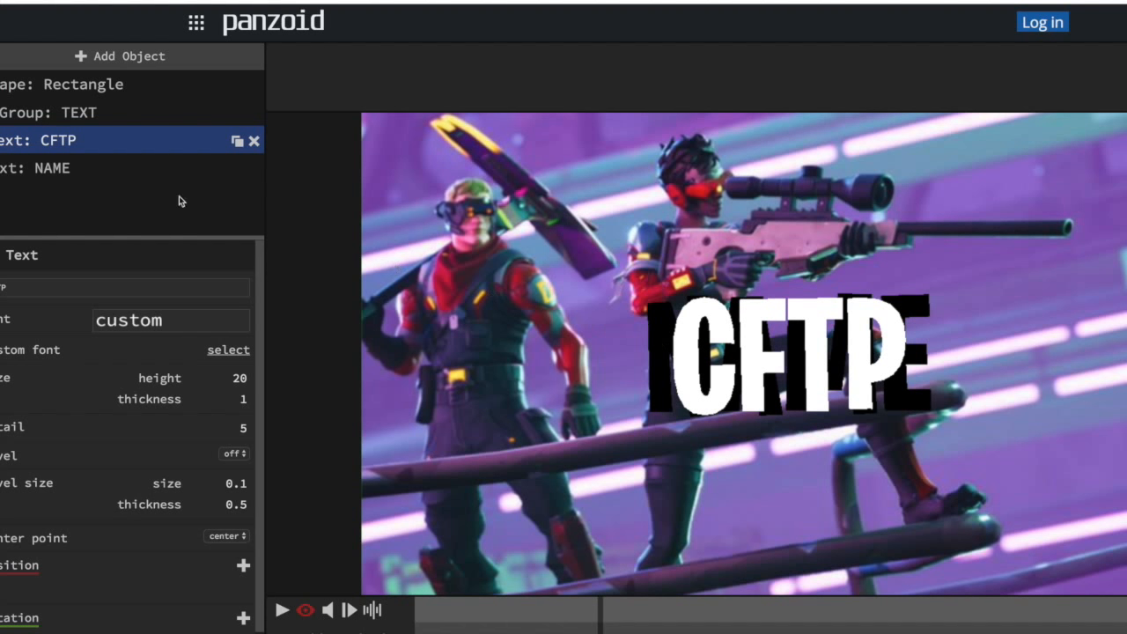
Step: Replace the wording of the black NAME text behind the front text with CFTP
click(76, 174)
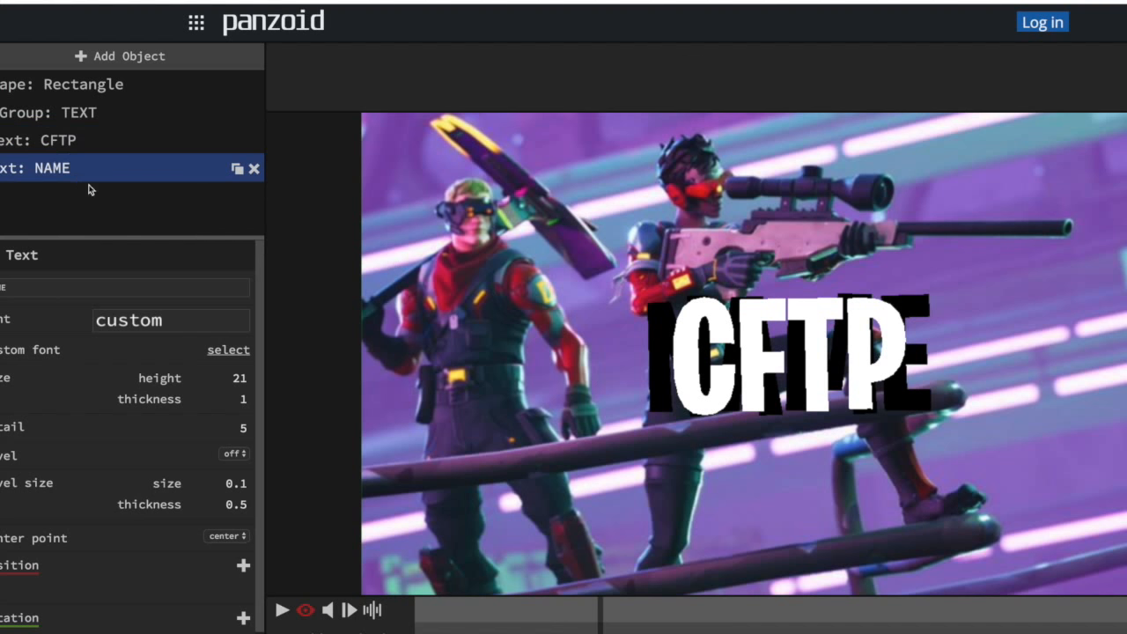
double_click(31, 285)
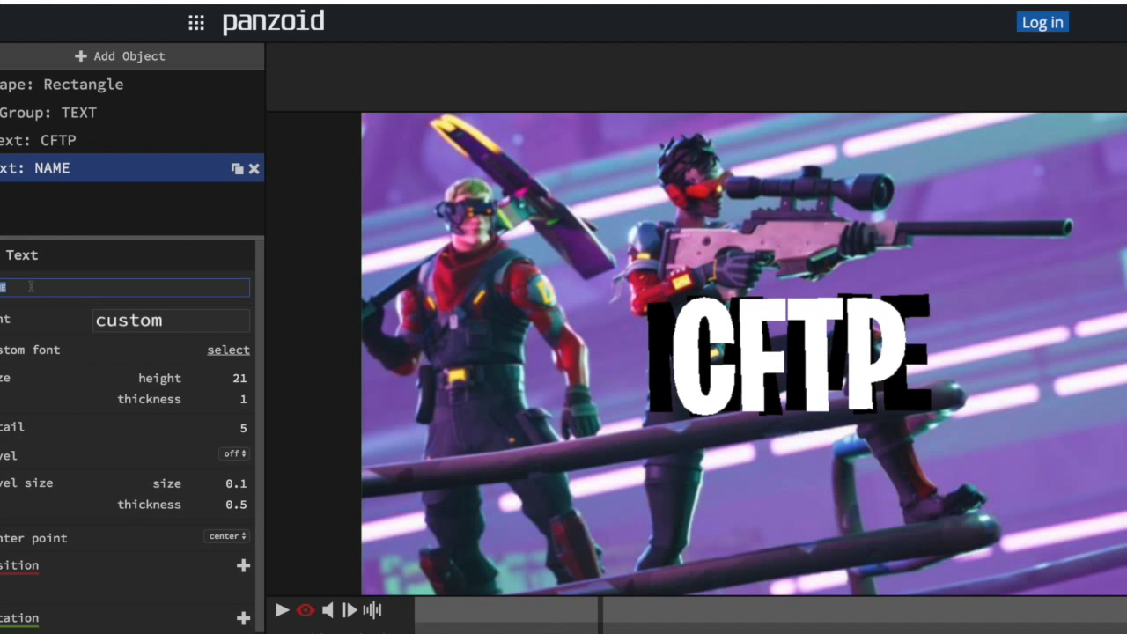
key(BackSpace)
text(CFTP)
click(303, 232)
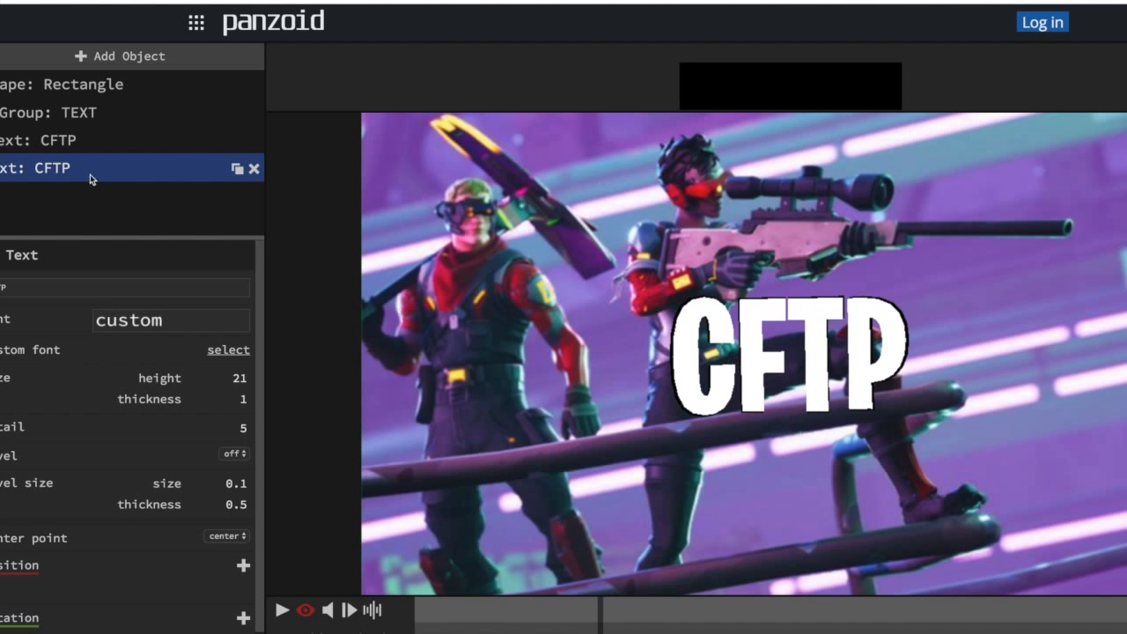
Step: Change the color of the front CFTP text to red
click(83, 141)
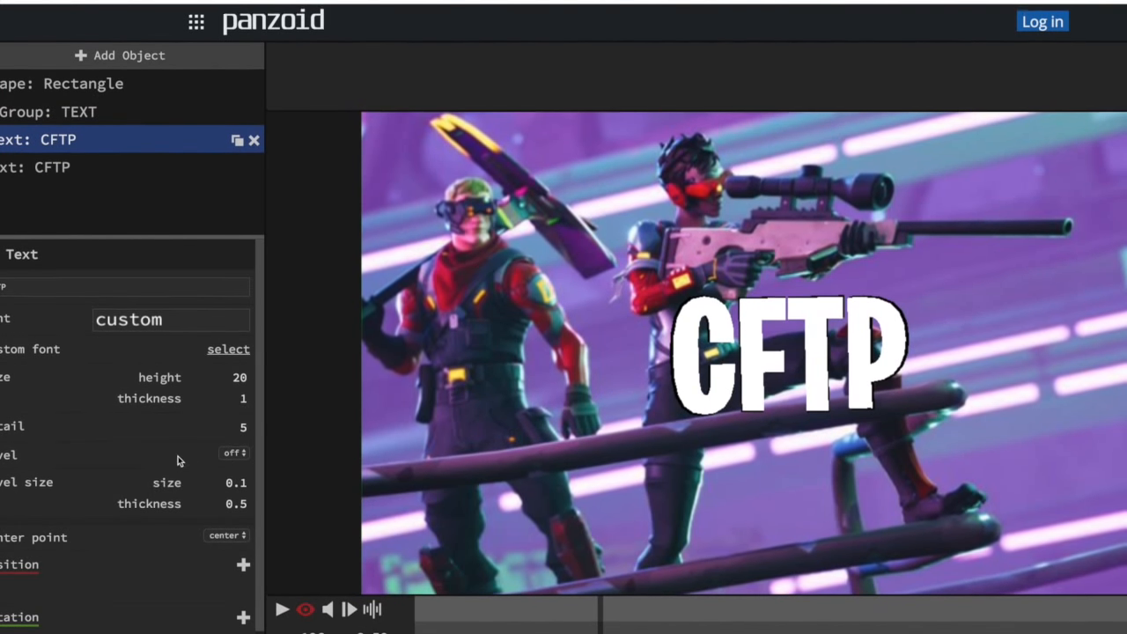
scroll(171, 462, down, 1)
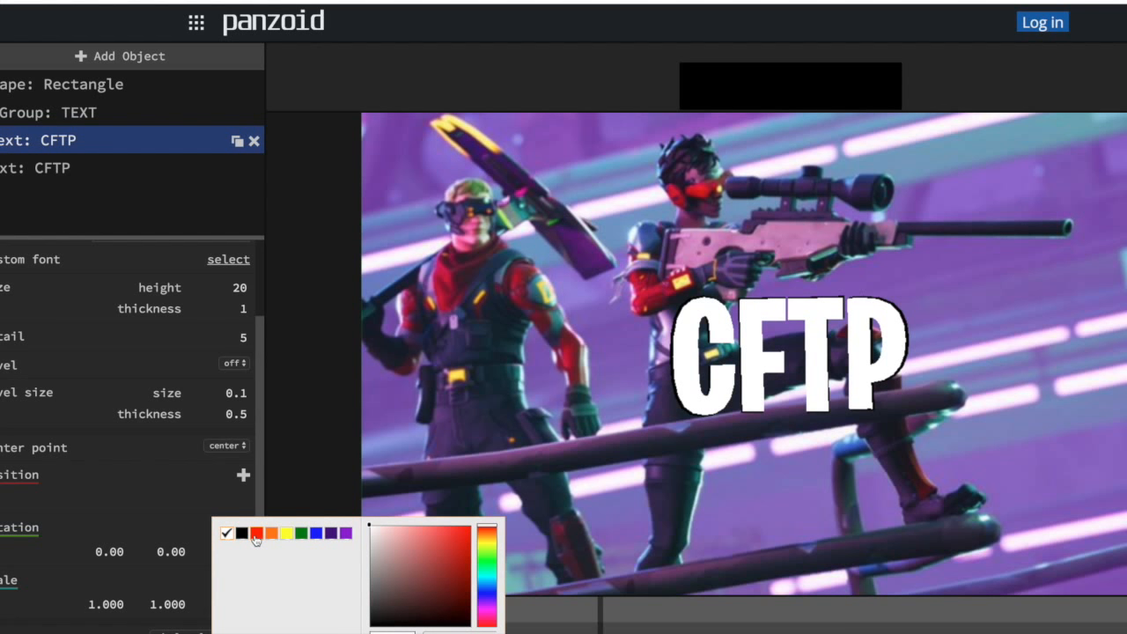
click(255, 537)
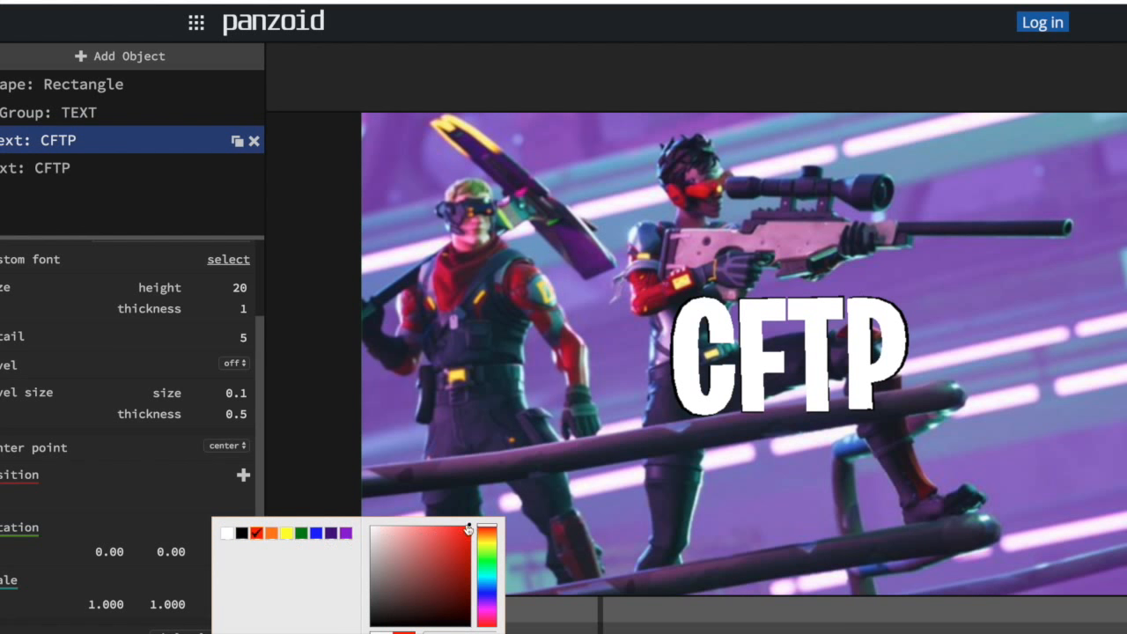
drag(468, 527, 463, 537)
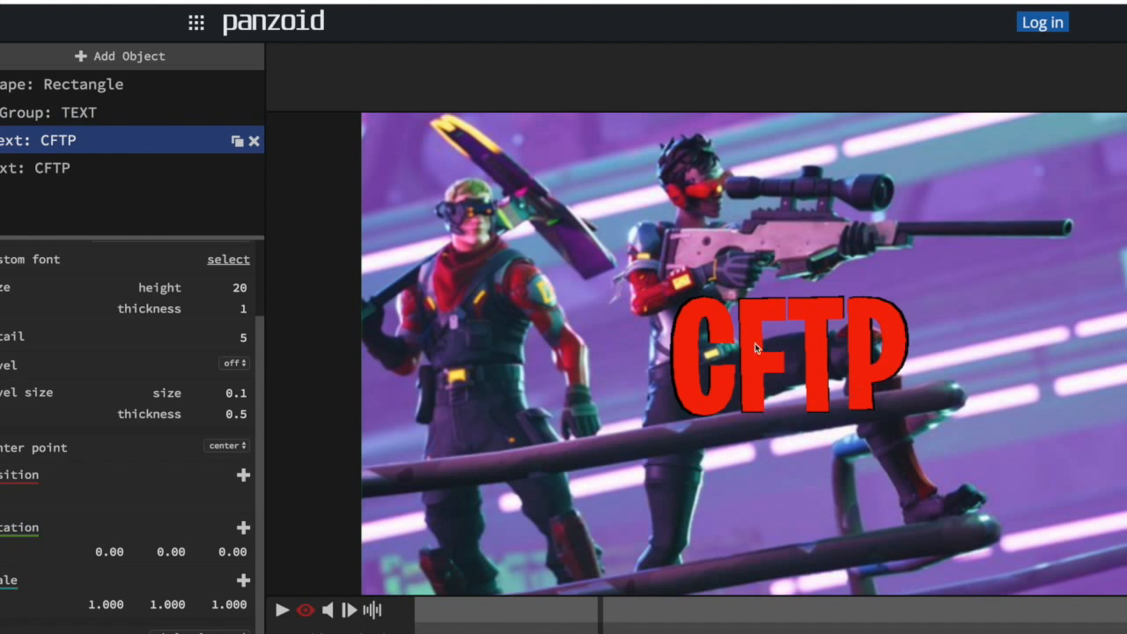
Step: Change the color of the black CFTP outline text behind the red one to white
click(50, 172)
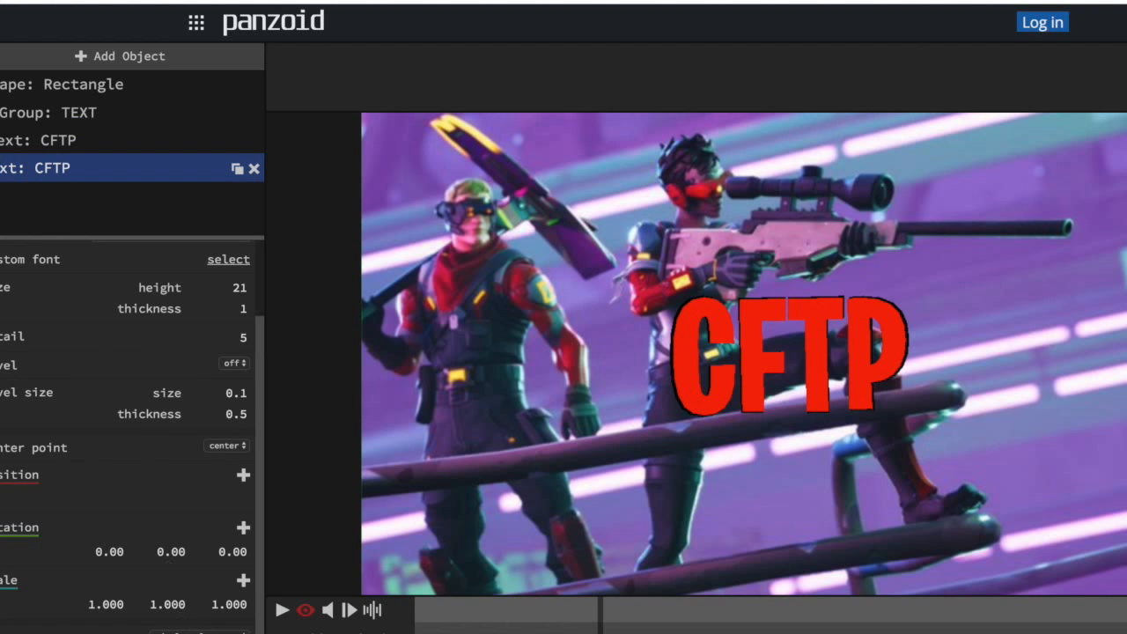
click(247, 630)
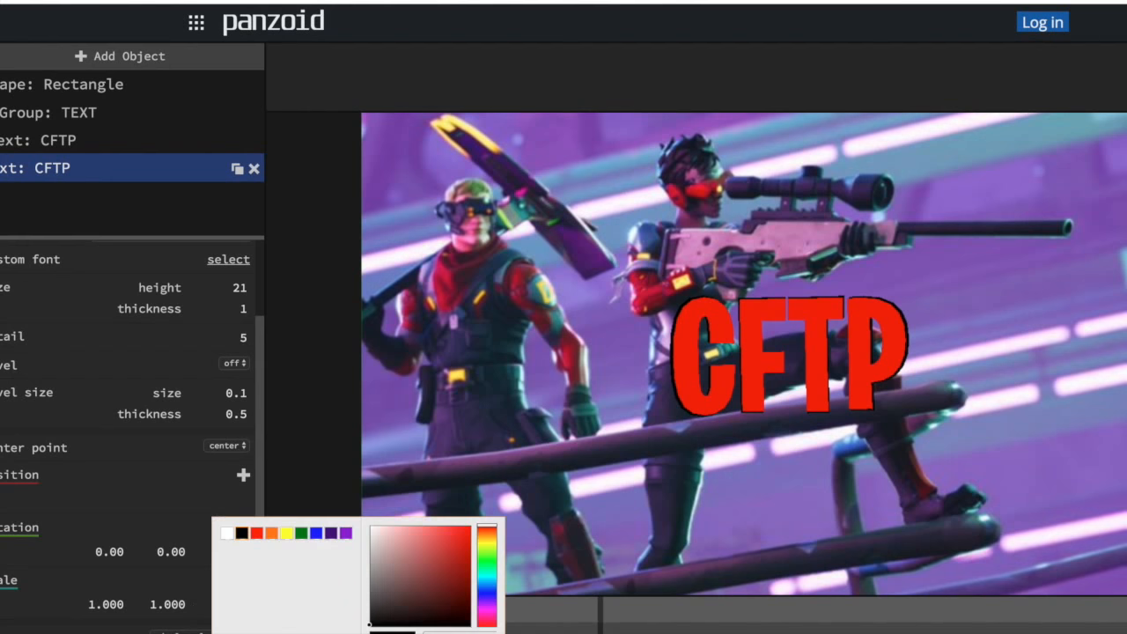
click(226, 533)
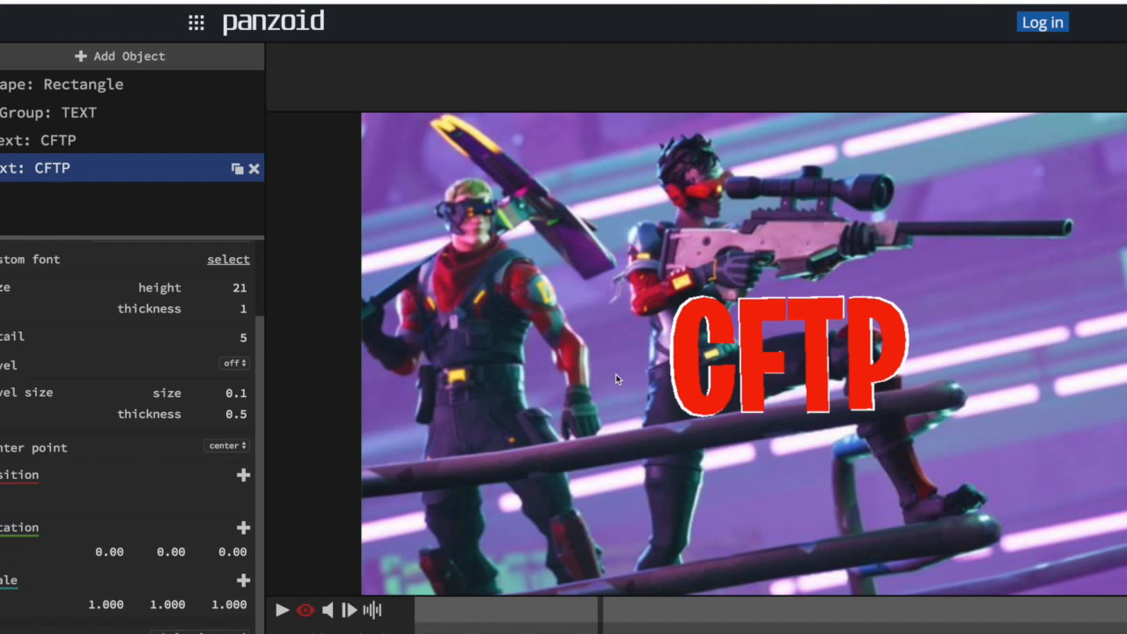
Step: Set the height of the red front CFTP text to 50
click(86, 142)
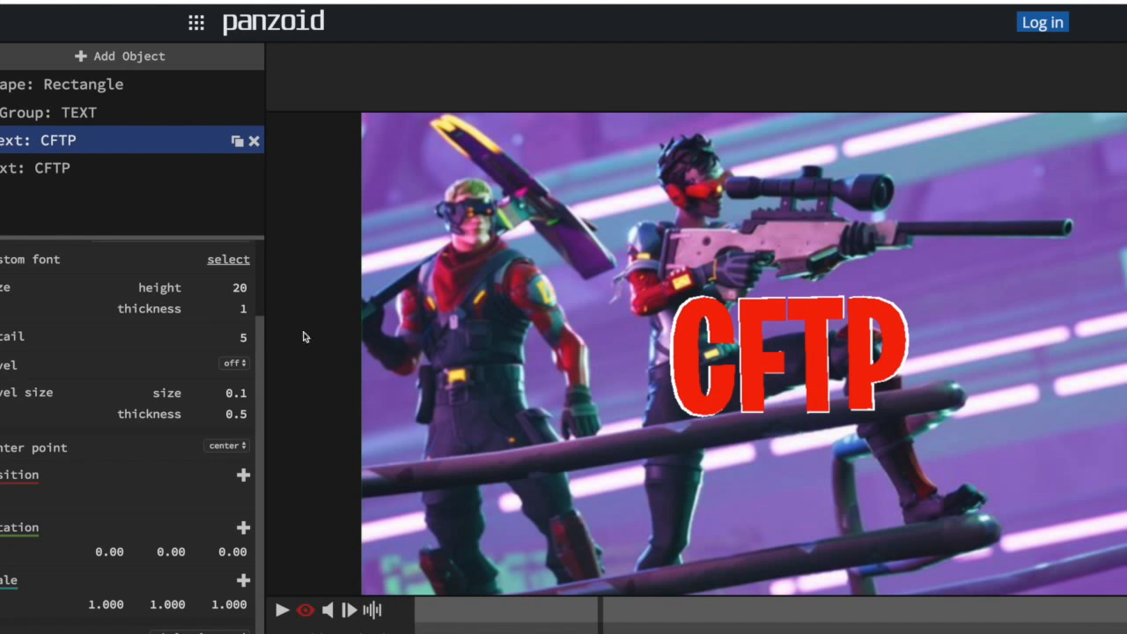
click(239, 288)
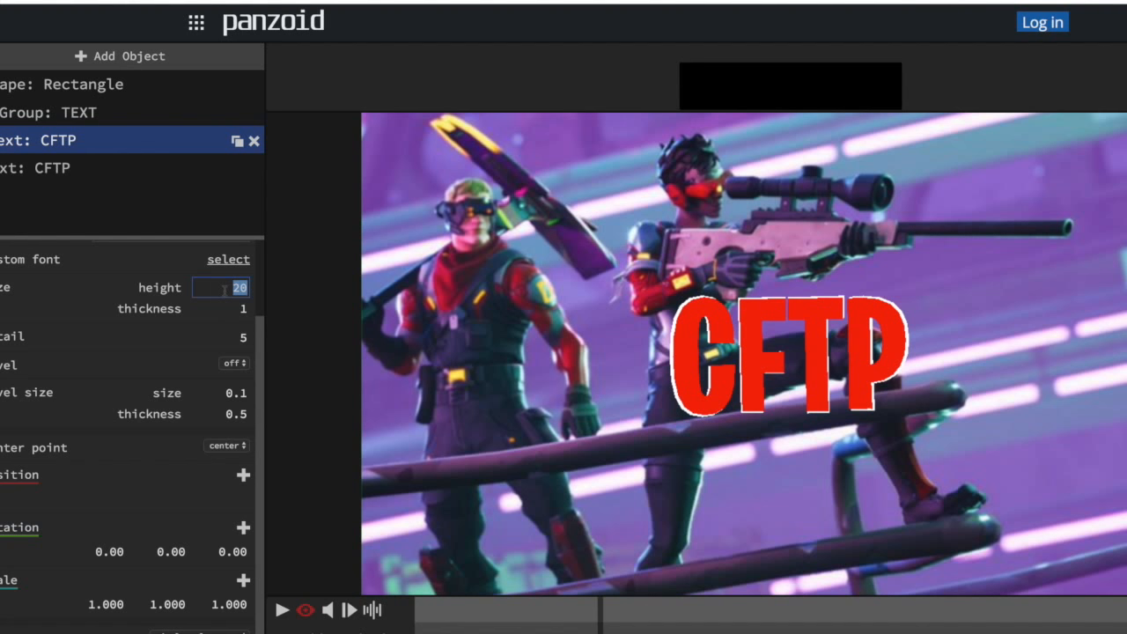
text(5)
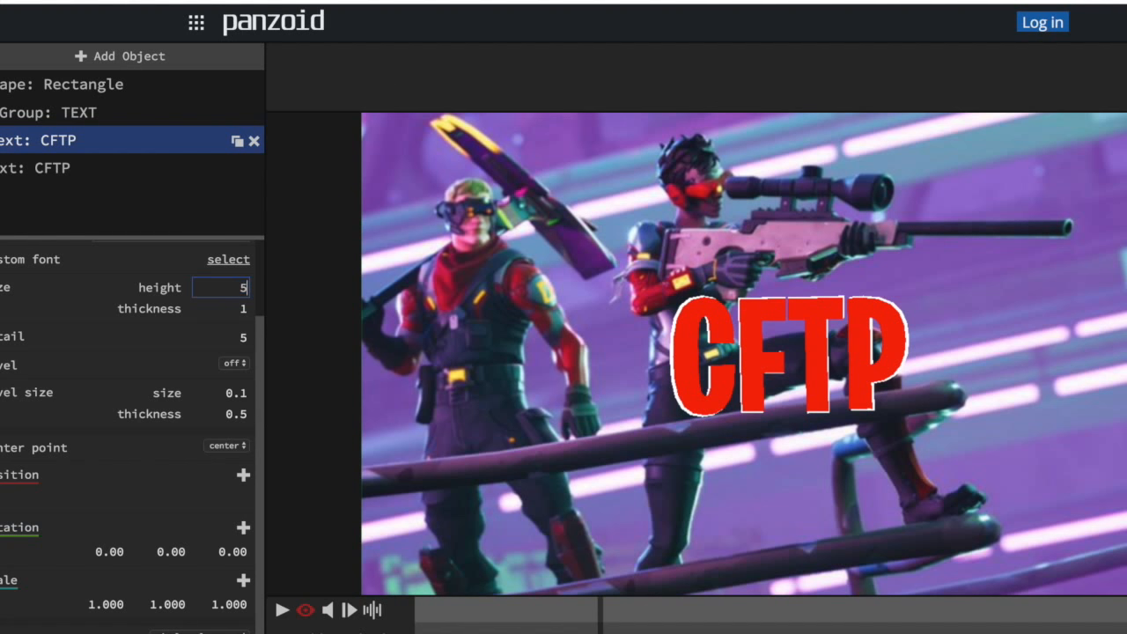
text(0)
click(304, 289)
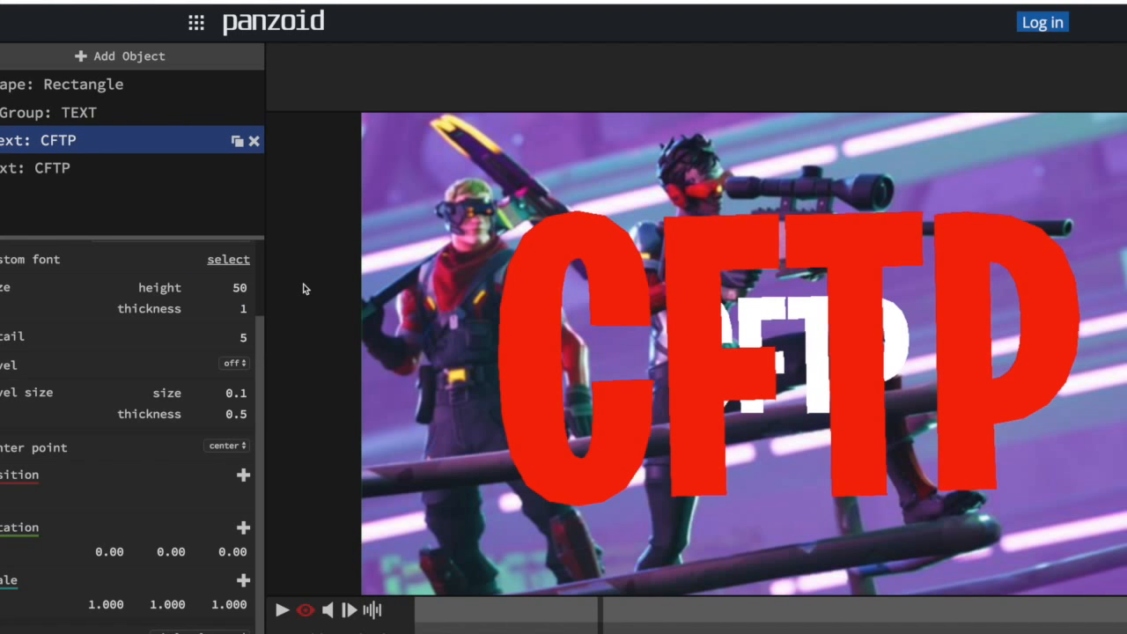
Step: Set the height of the white CFTP outline text to 50
click(75, 168)
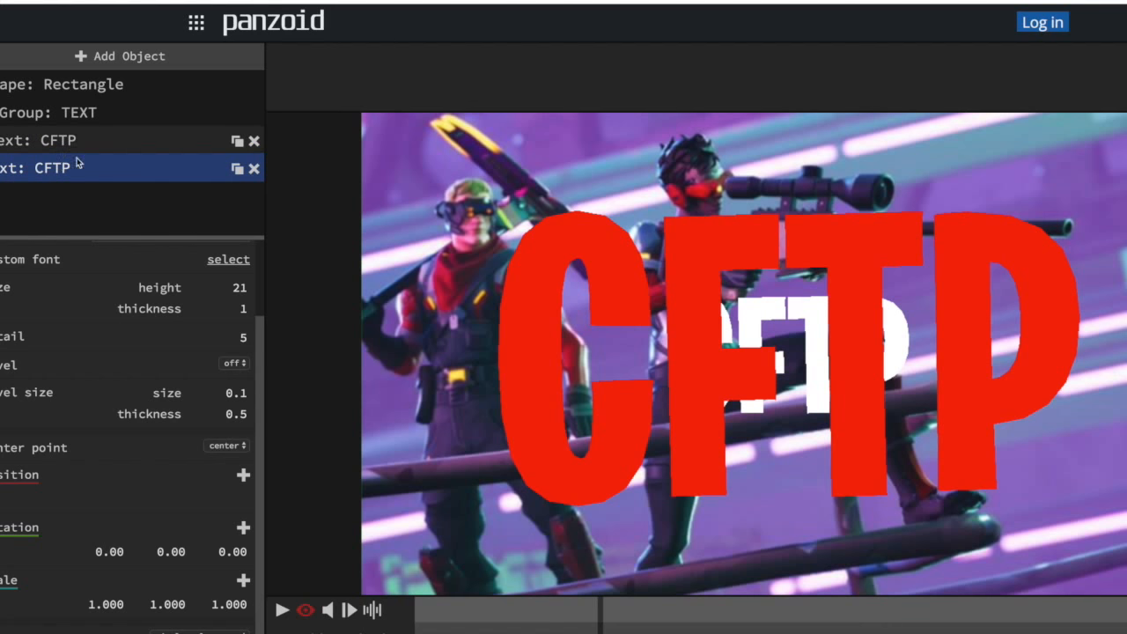
click(238, 288)
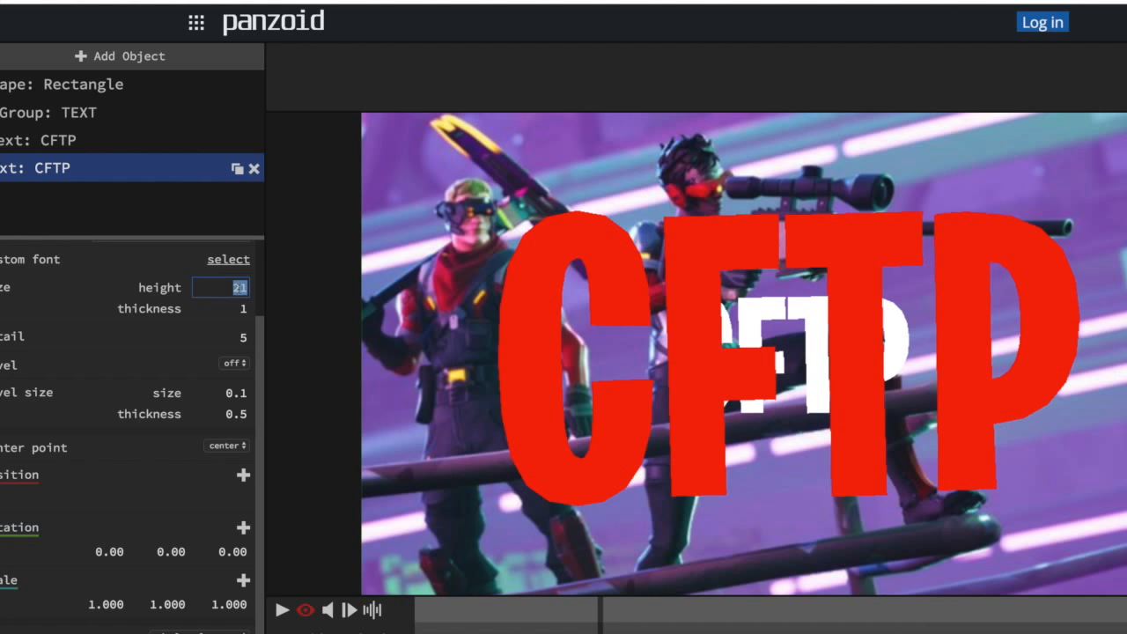
text(50)
click(337, 235)
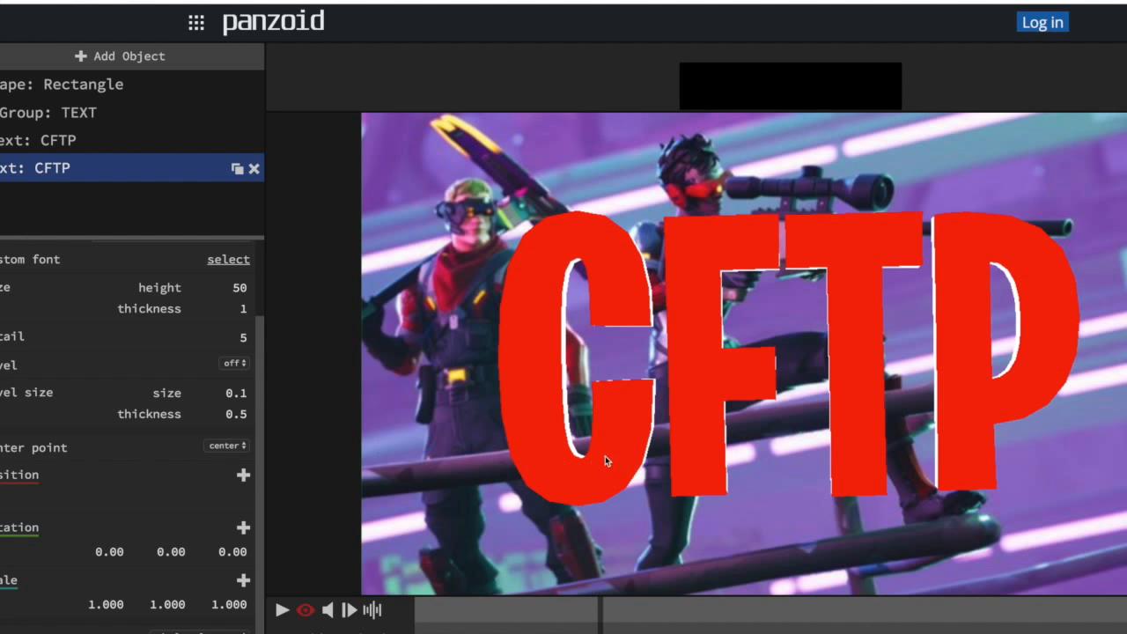
Step: Set the height of the white and red CFTP texts to 30 and preview the animation
click(239, 290)
text(30)
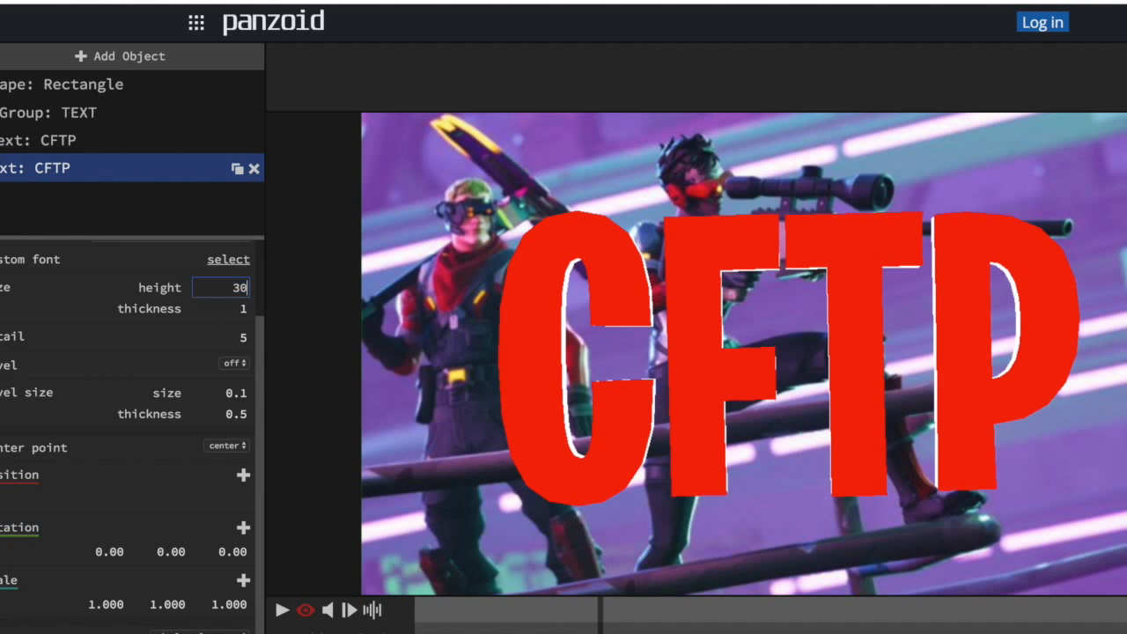
key(Return)
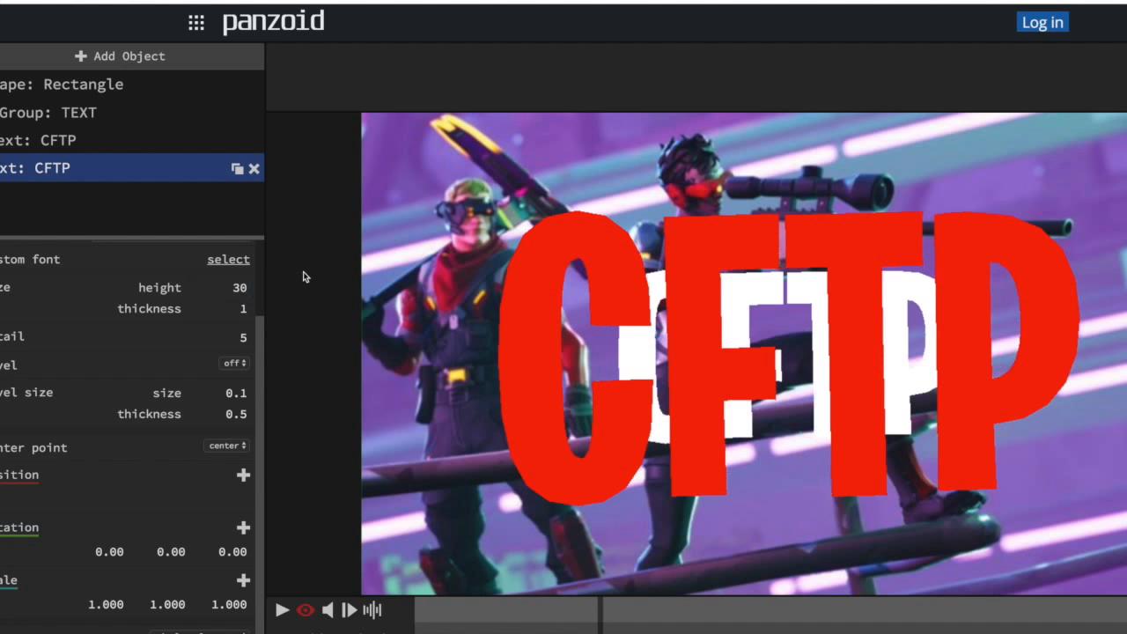
click(77, 143)
click(239, 288)
text(30)
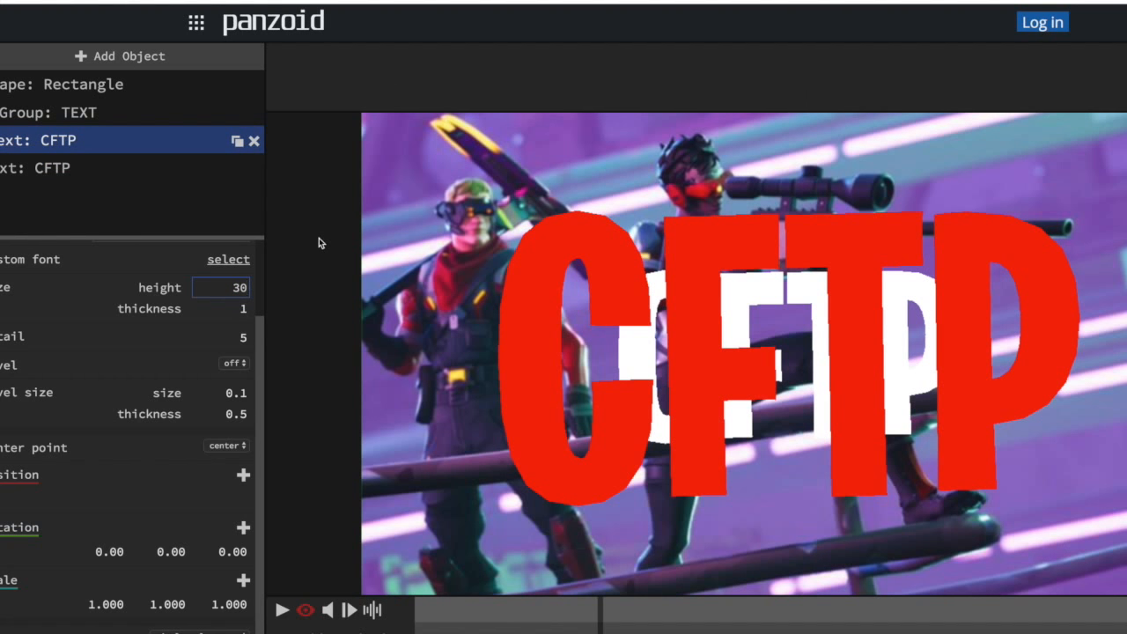
key(Return)
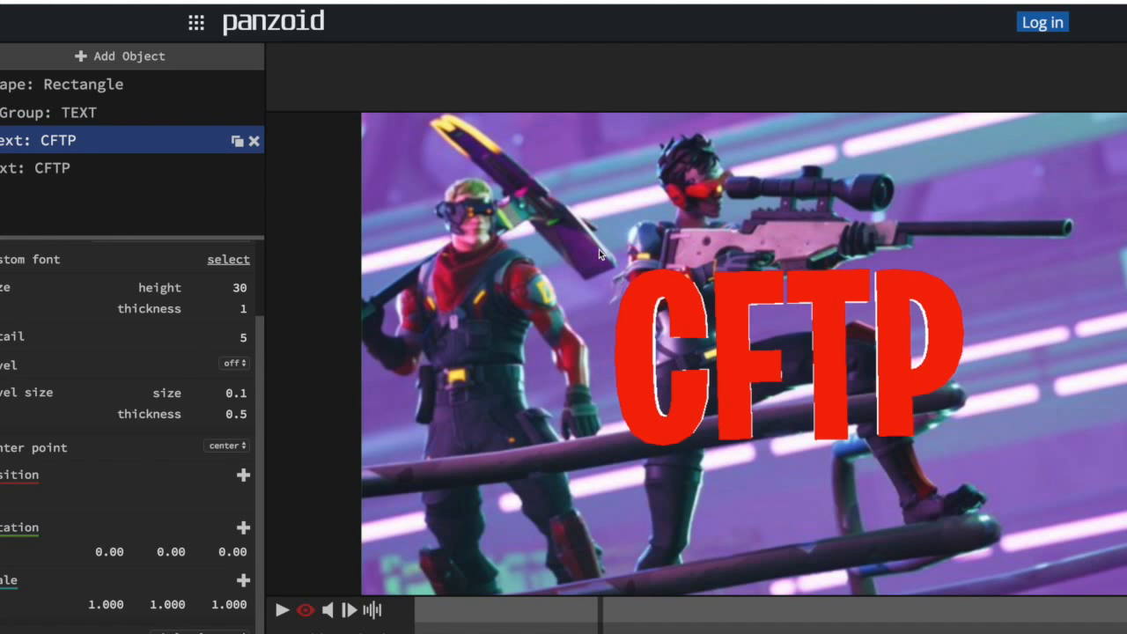
click(281, 614)
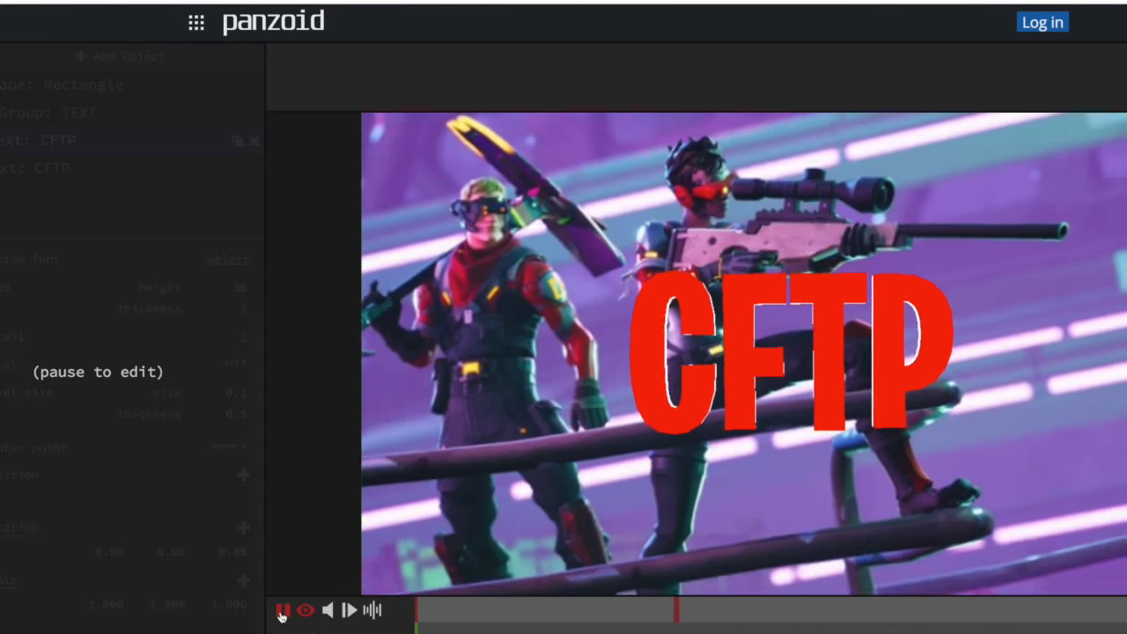
click(281, 610)
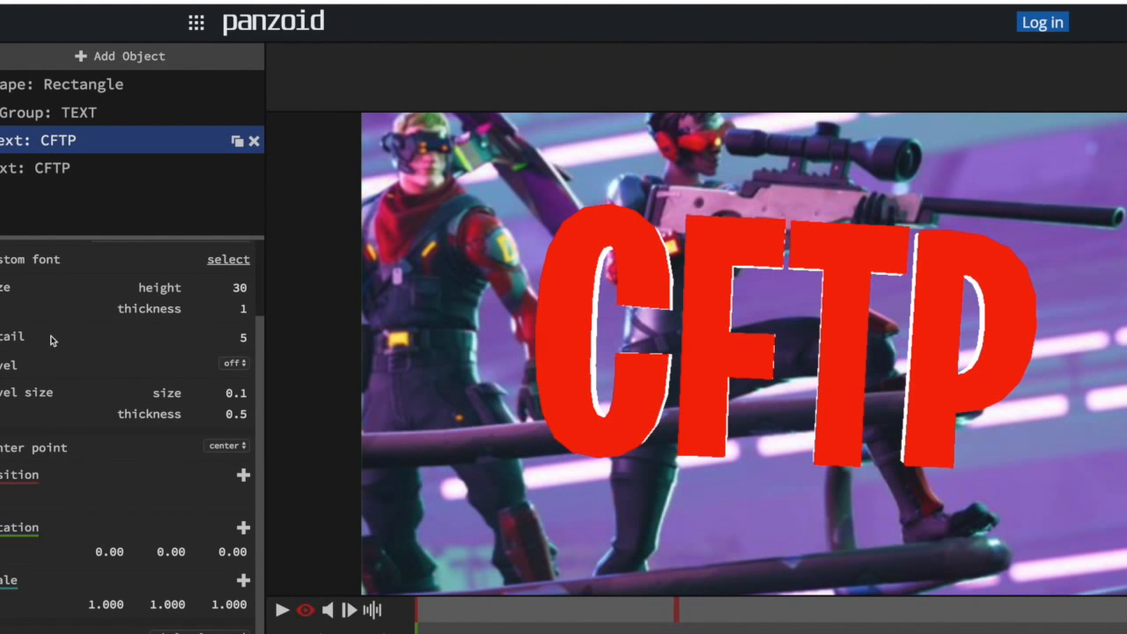
Step: Set the red CFTP text's X rotation to -0.70, add a position keyframe at 19.00, -13.20, -0.30, and preview it
drag(109, 551, 127, 573)
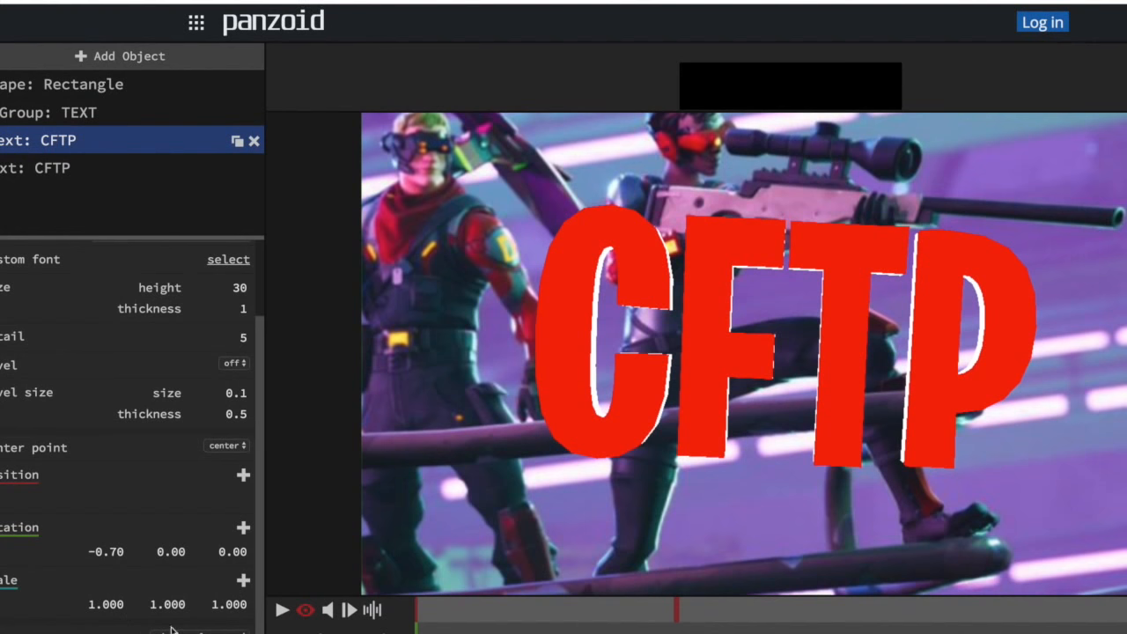
click(243, 475)
drag(110, 500, 231, 532)
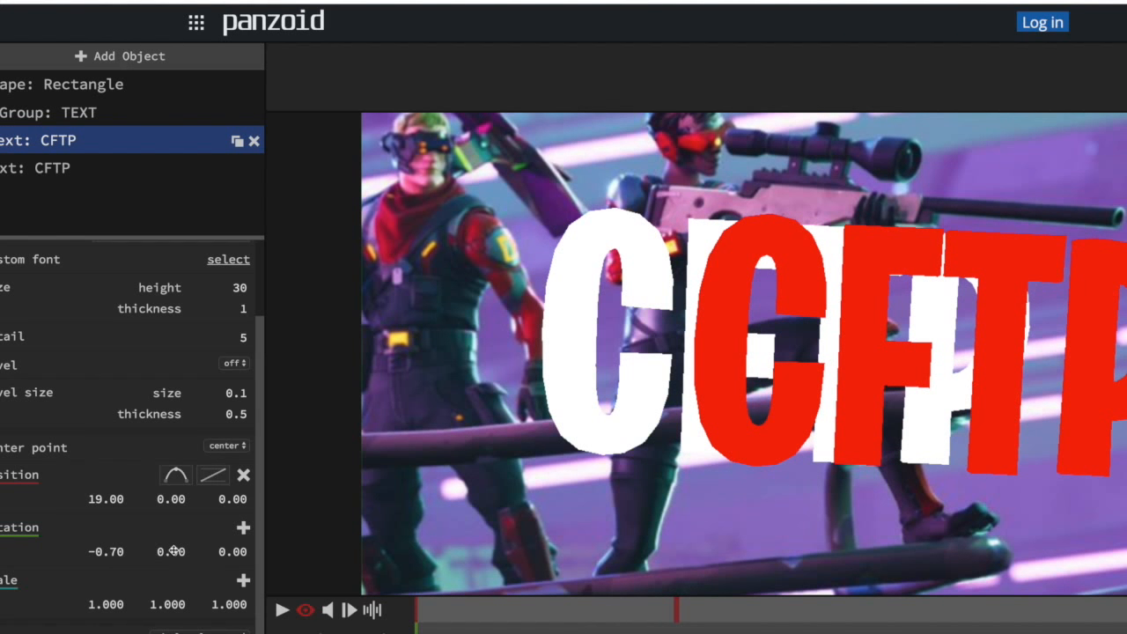
drag(172, 500, 93, 511)
drag(258, 507, 206, 476)
scroll(233, 498, up, 1)
scroll(166, 484, up, 1)
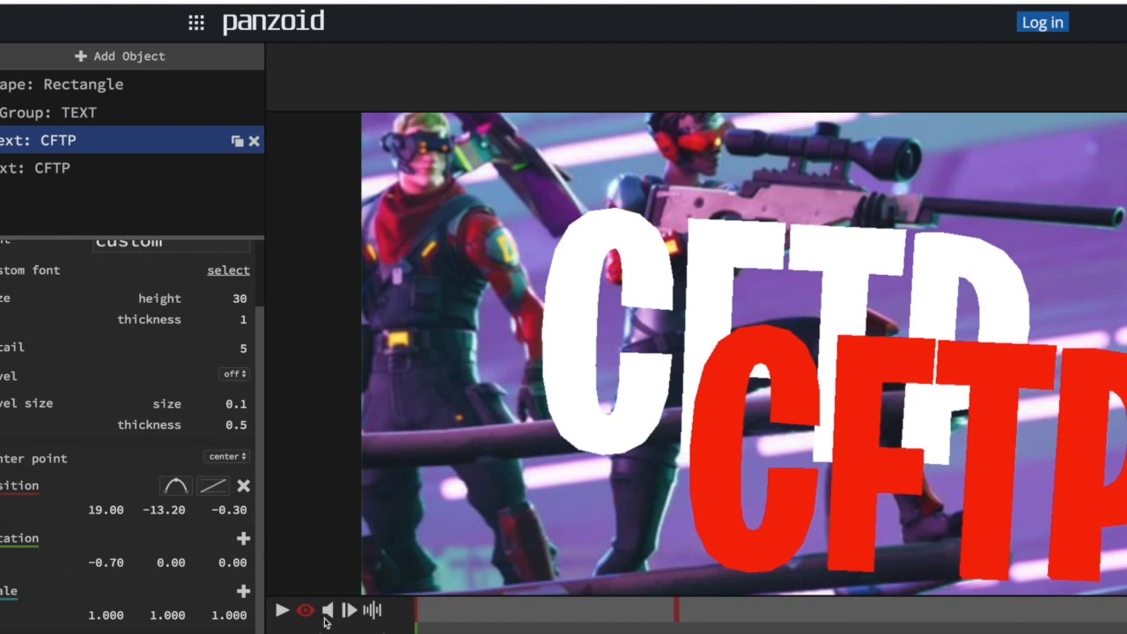
click(281, 609)
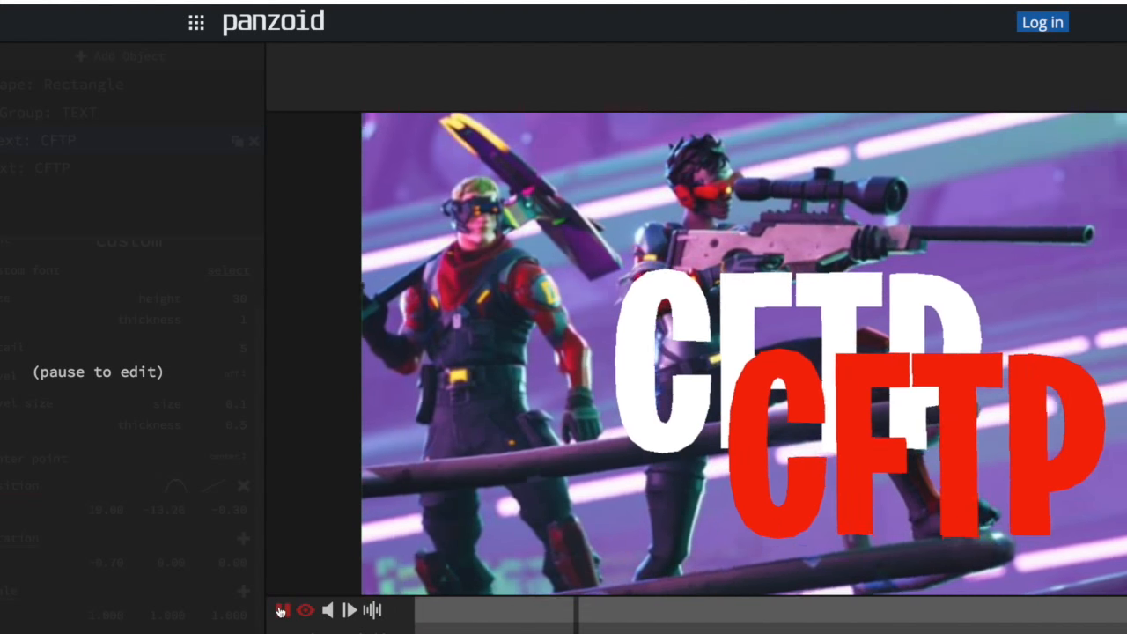
click(281, 610)
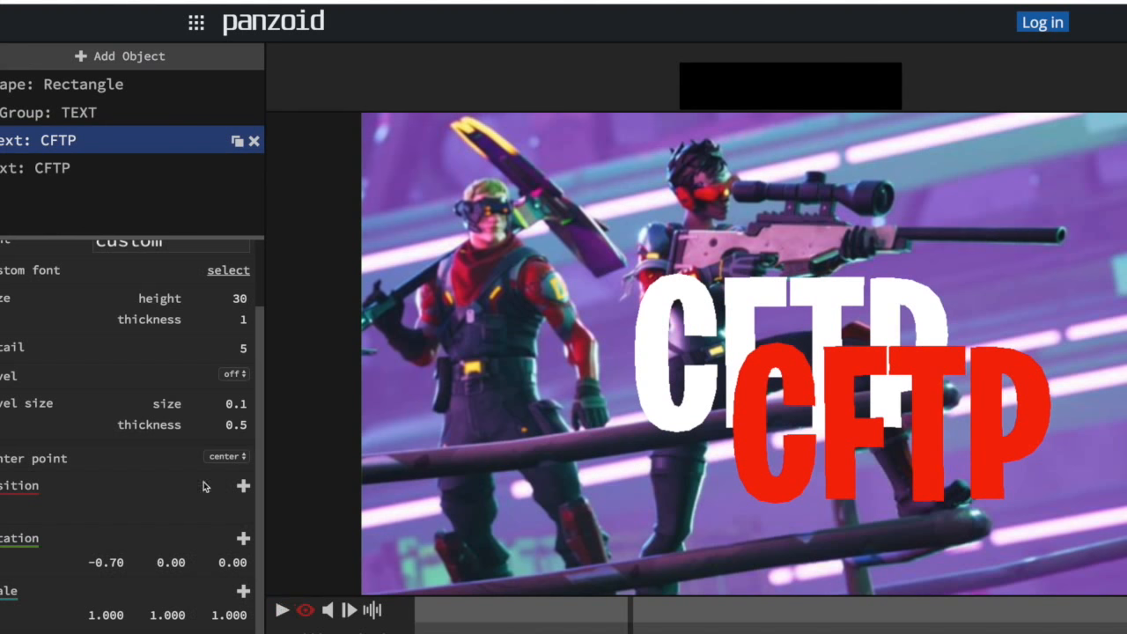
Step: Change the font of the red CFTP text to Carton Six
click(51, 147)
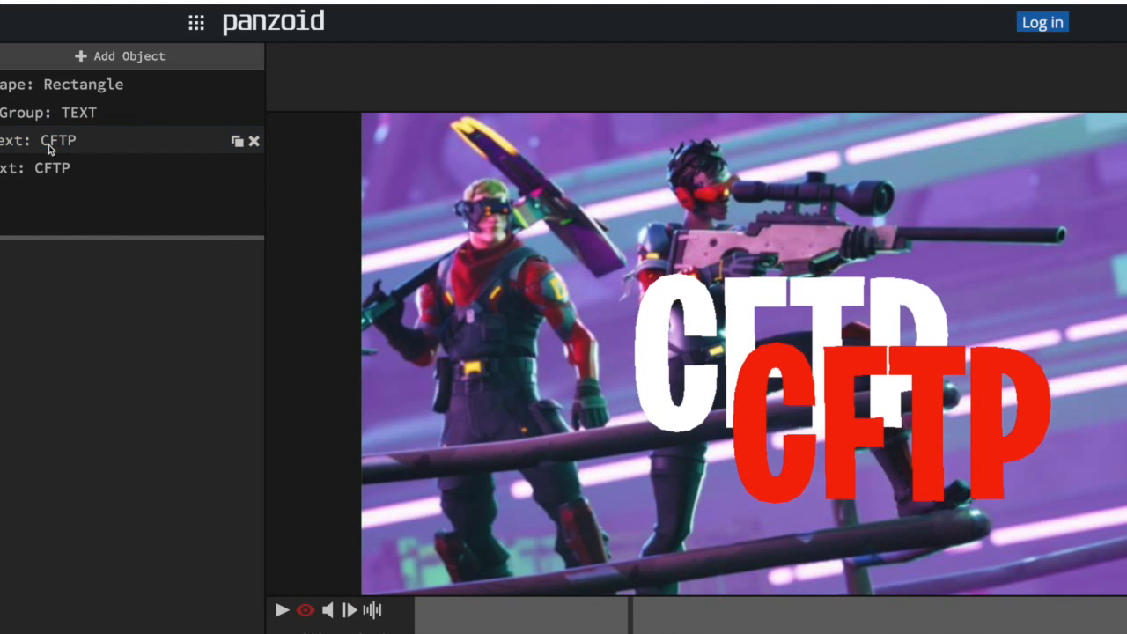
click(12, 144)
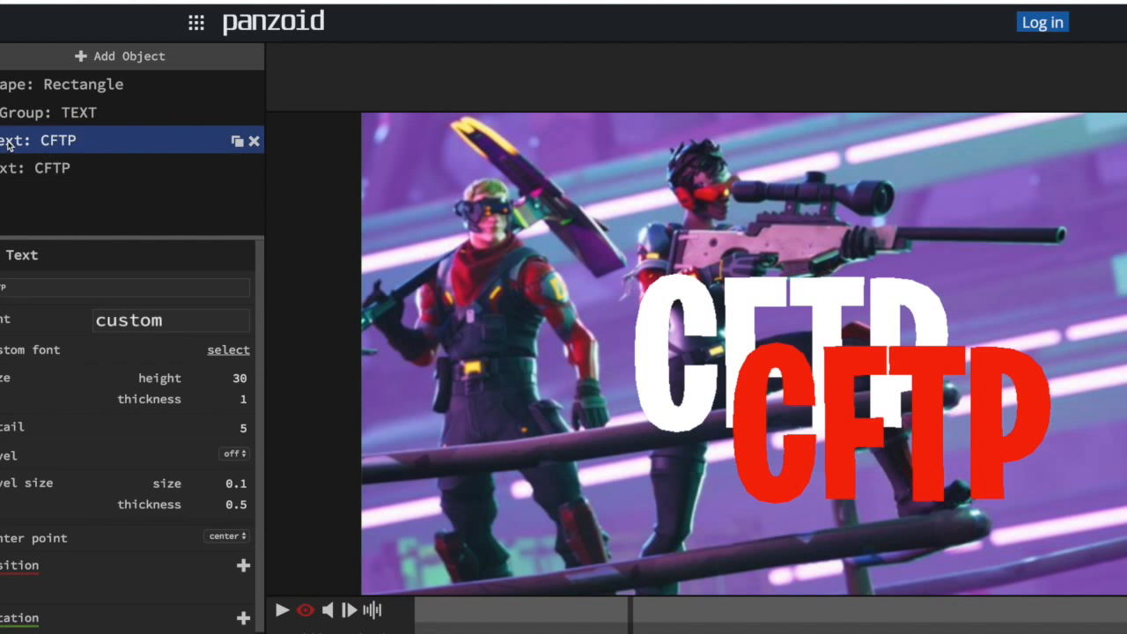
click(164, 323)
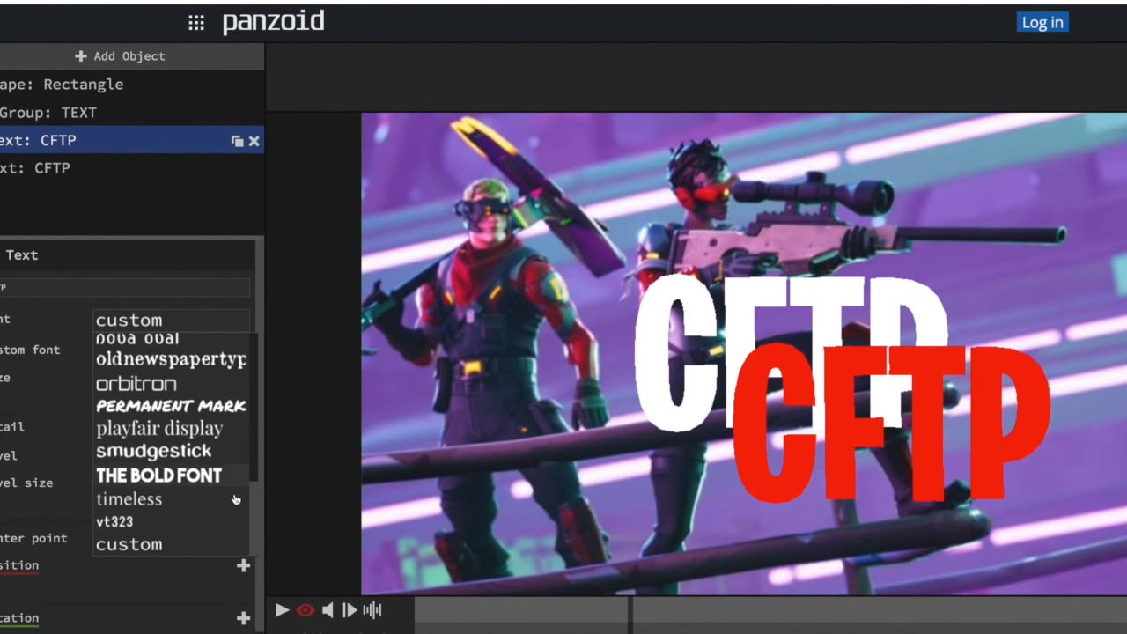
scroll(251, 501, up, 5)
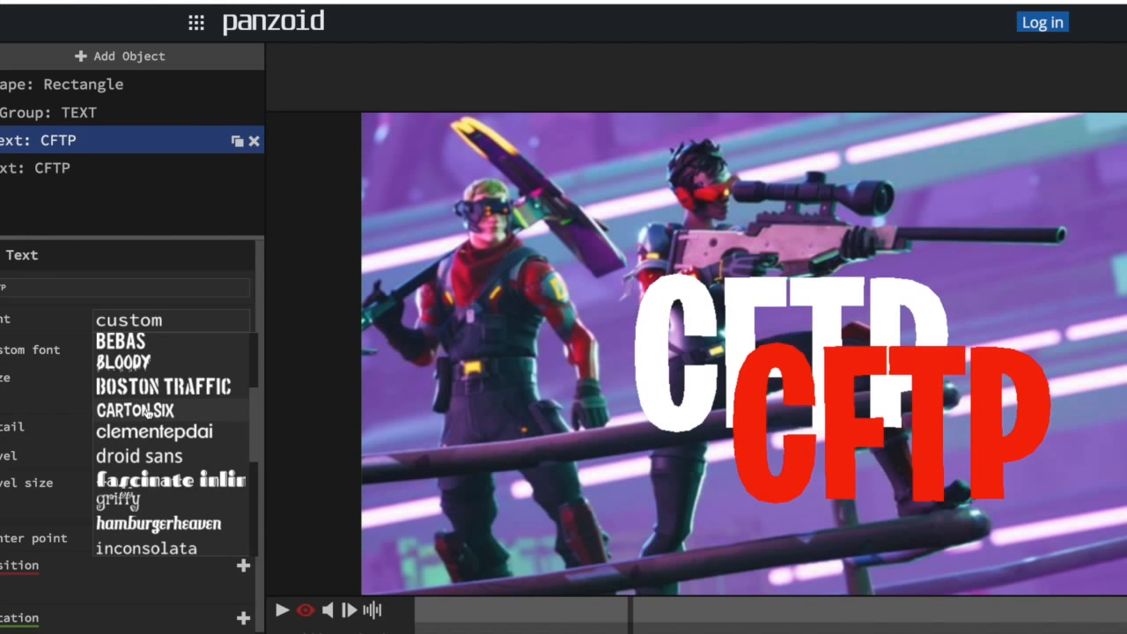
click(148, 410)
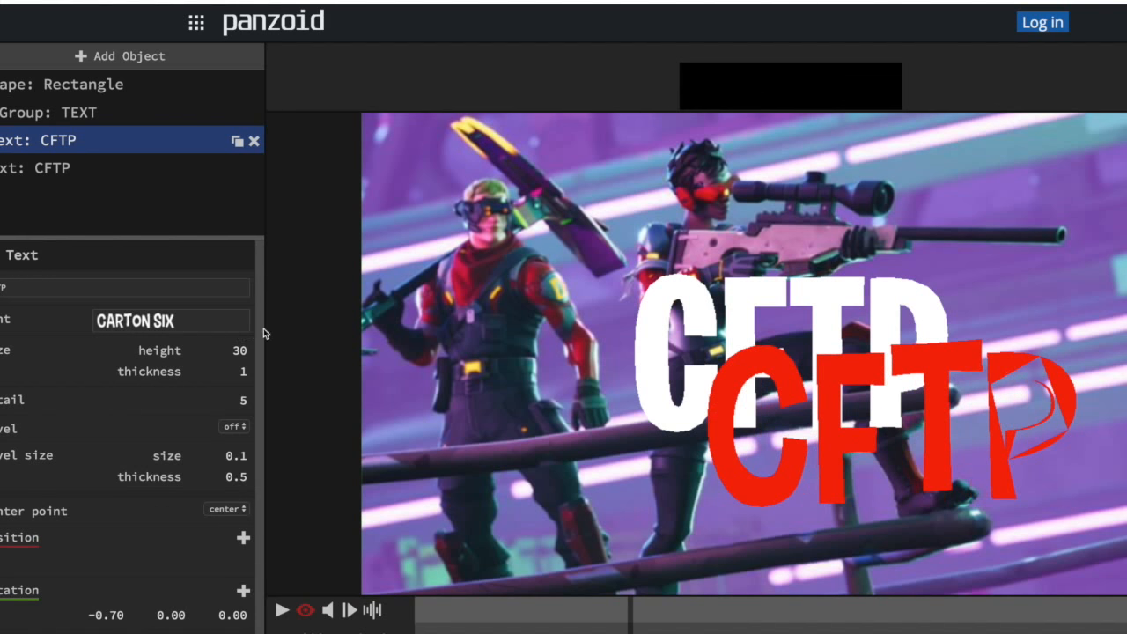
Step: Change the font of the white CFTP text to Carton Six
click(42, 169)
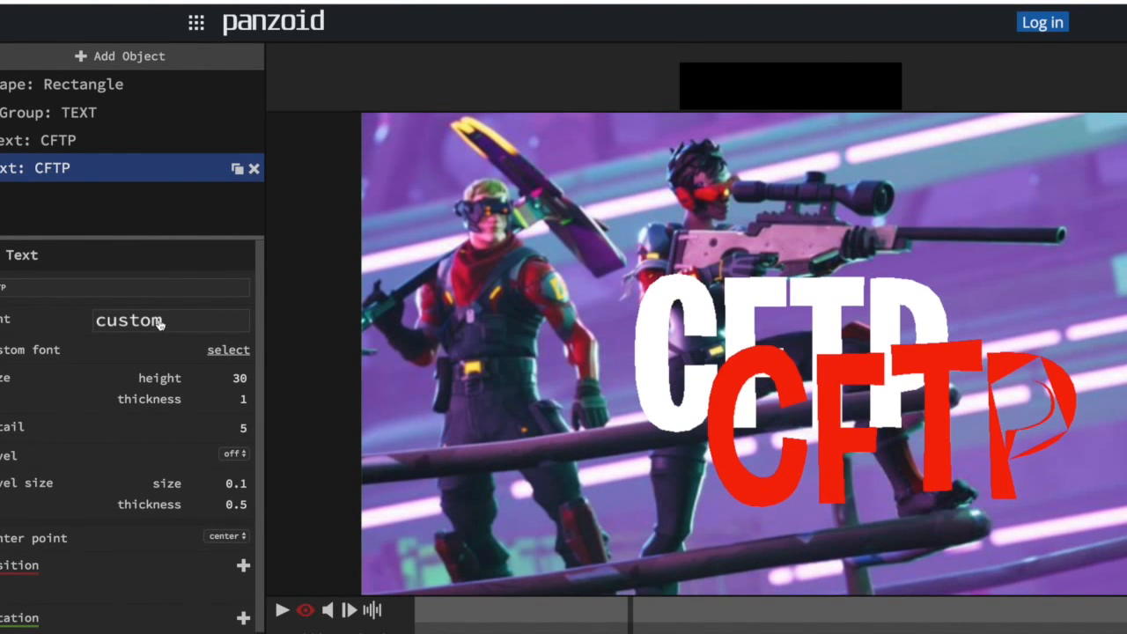
click(161, 319)
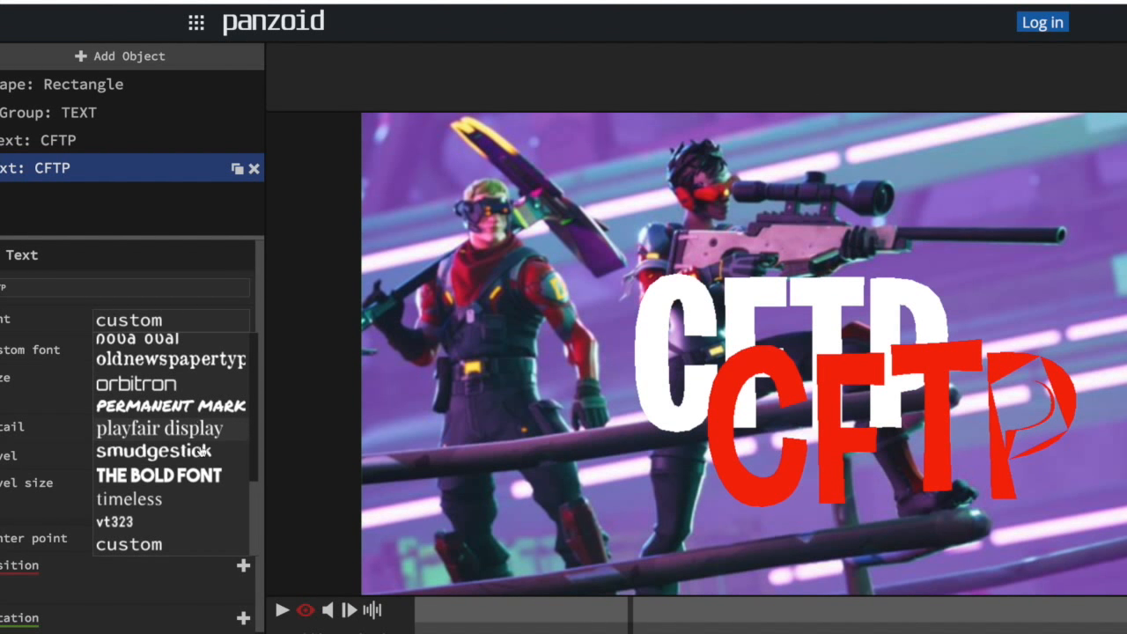
drag(255, 509, 255, 422)
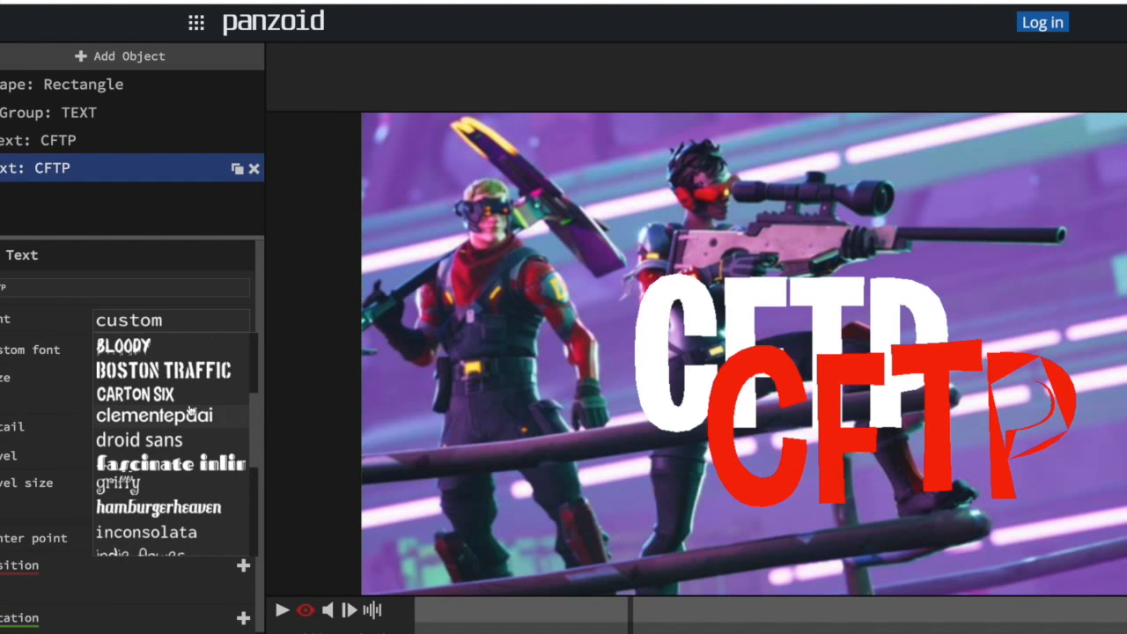
click(135, 393)
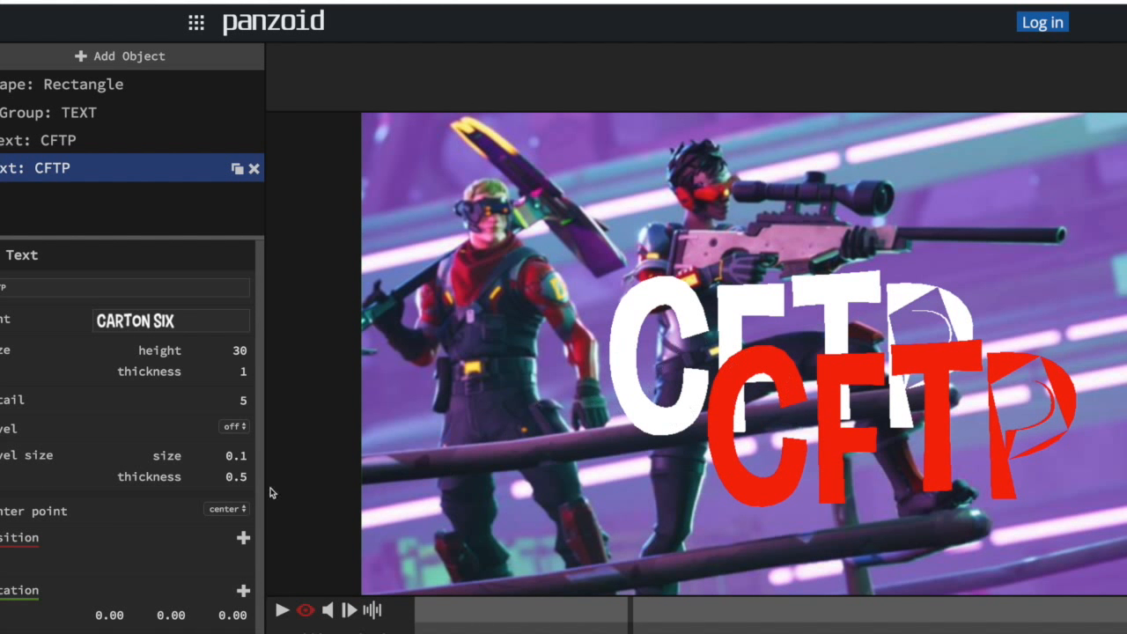
Step: Try a thickness of 40 on the white CFTP text and set it back to 1
click(243, 372)
text(40)
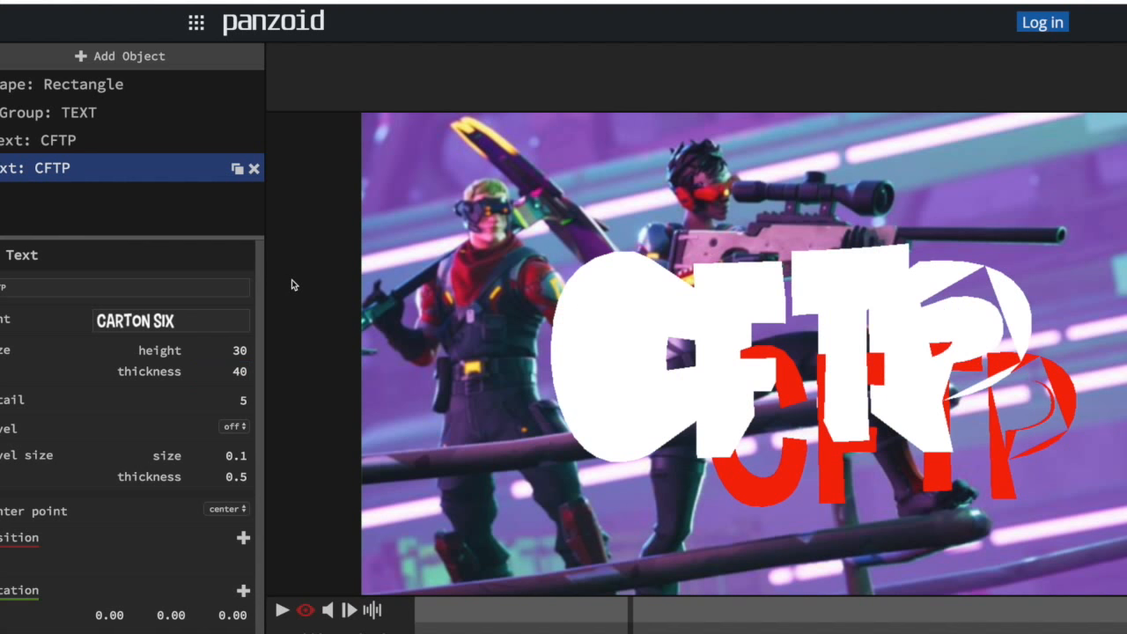
double_click(239, 371)
text(1)
click(270, 325)
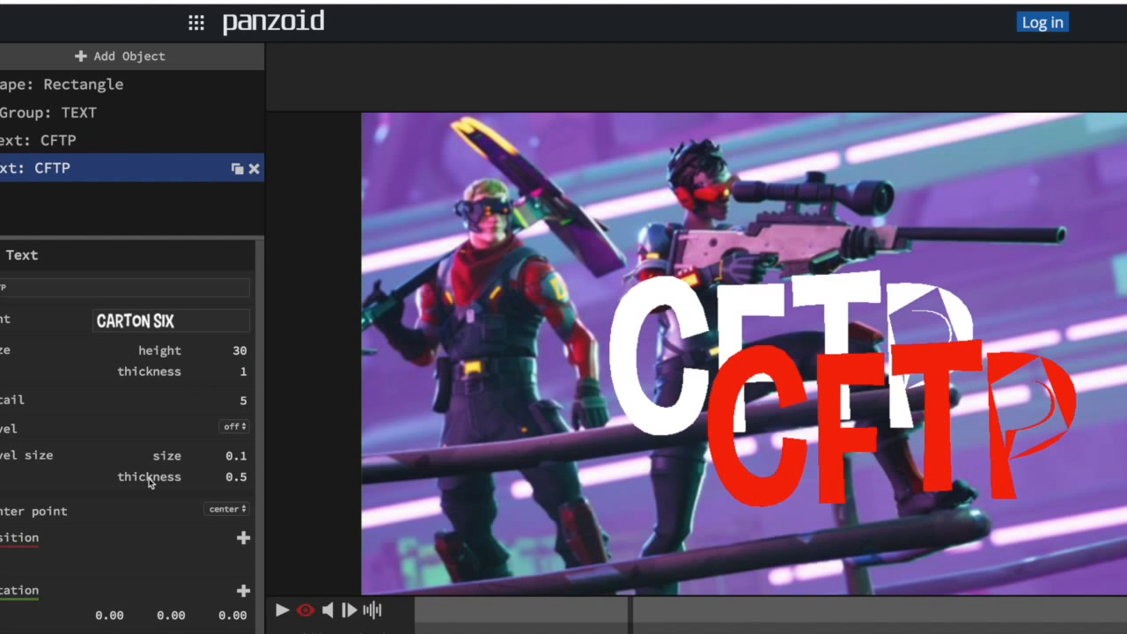
Step: Add a position keyframe to the white CFTP text and set its X position to 10
scroll(159, 470, down, 1)
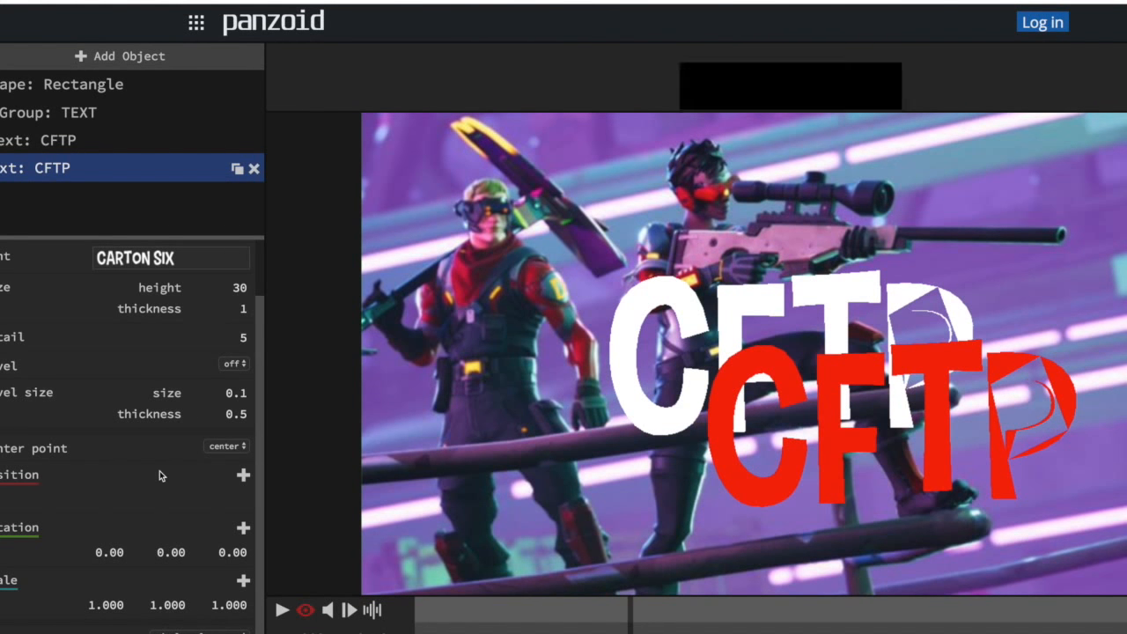
click(243, 475)
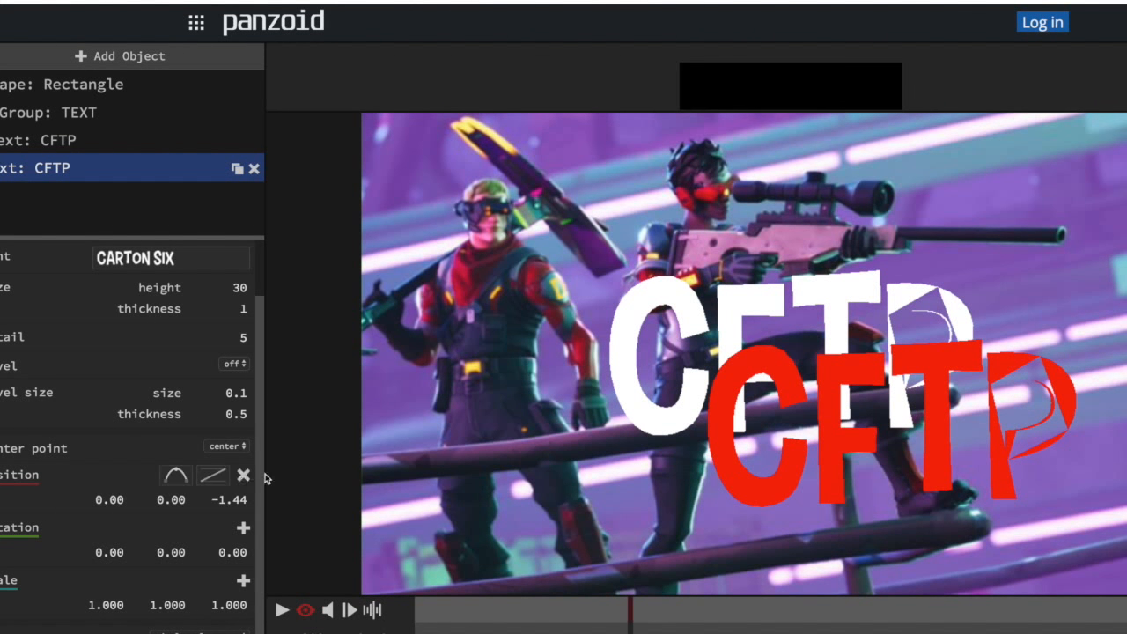
click(114, 499)
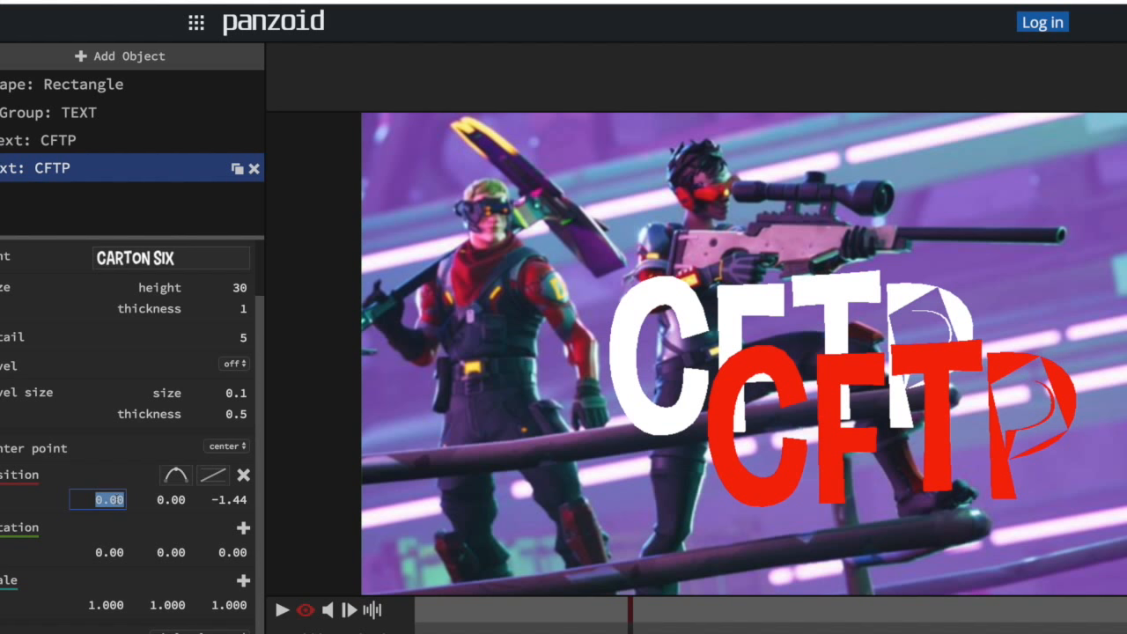
text(10)
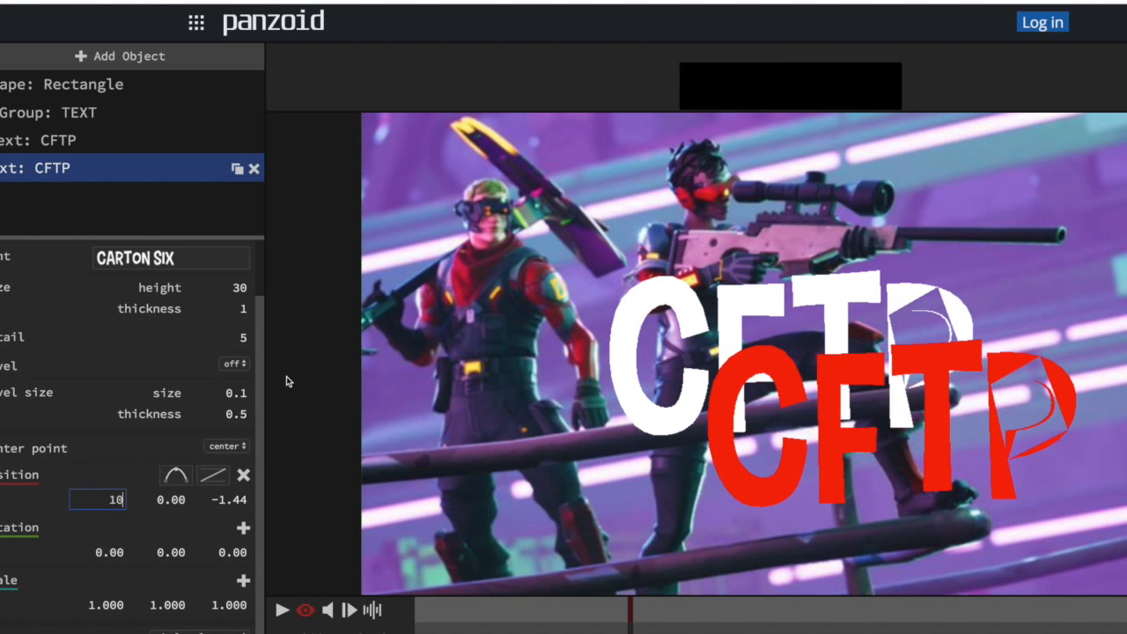
key(Return)
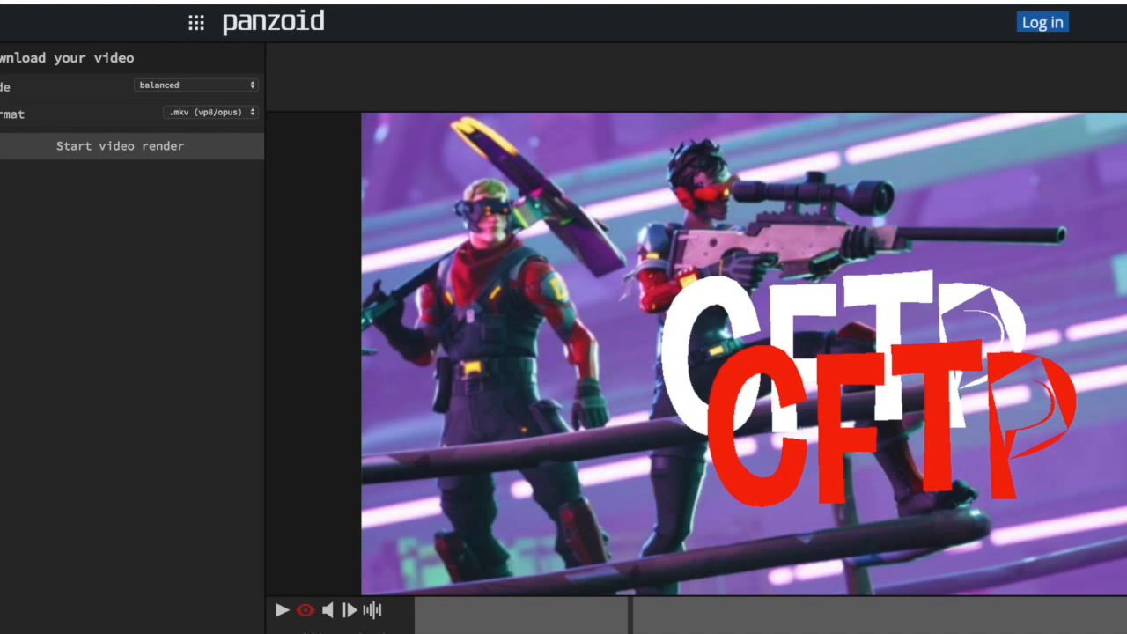
Step: Render the intro in good quality mode and .mkv (vp8/opus) format, and download the finished video
click(253, 86)
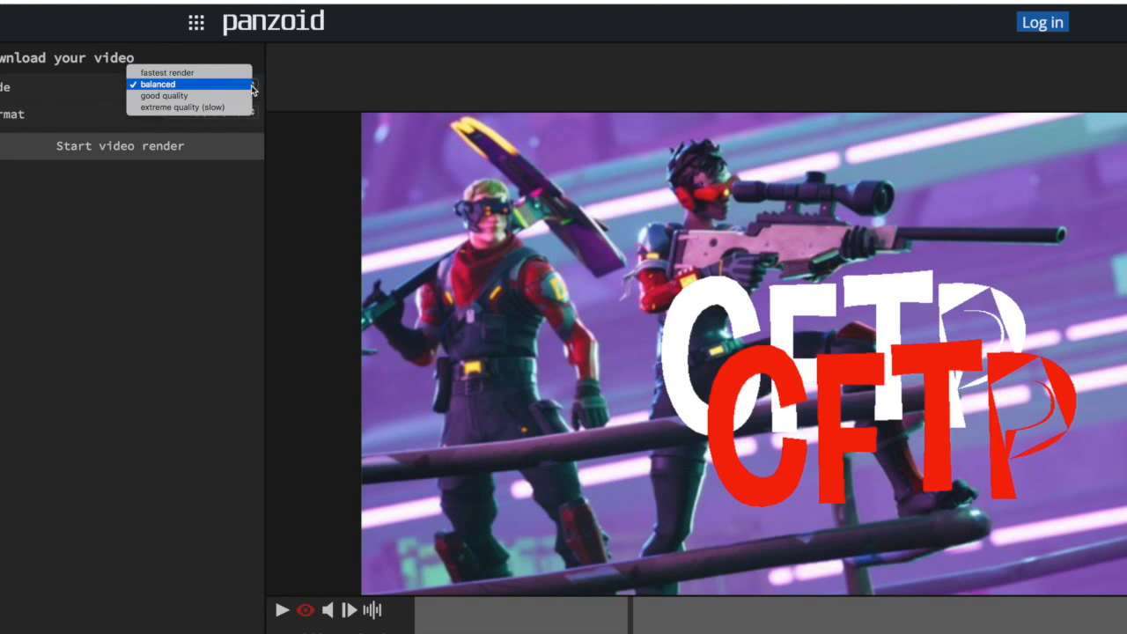
click(180, 96)
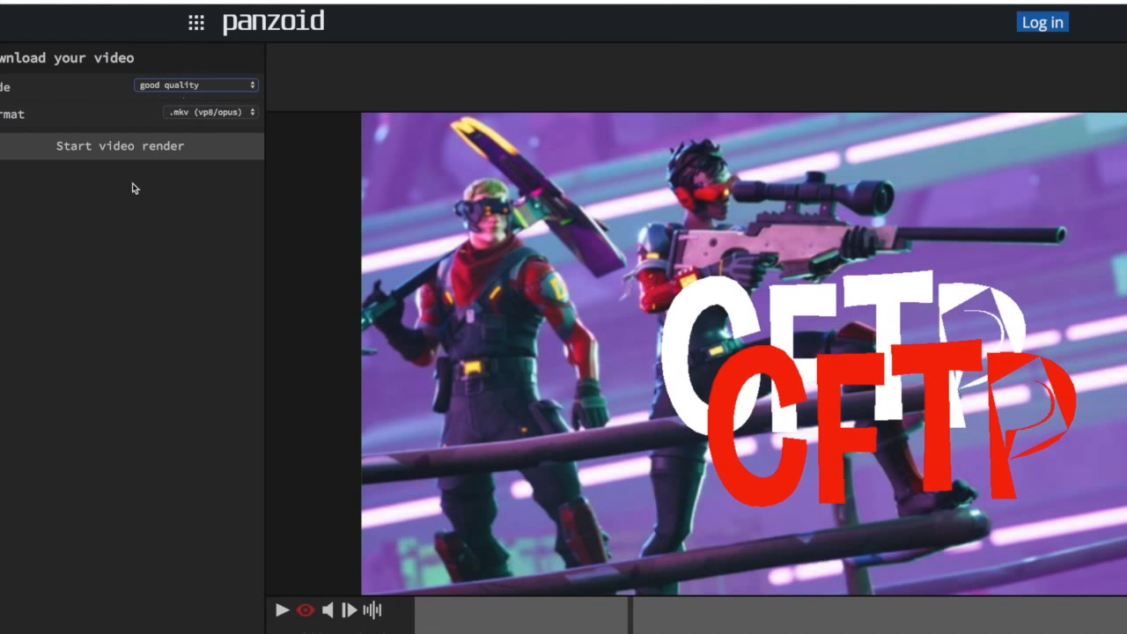
click(227, 115)
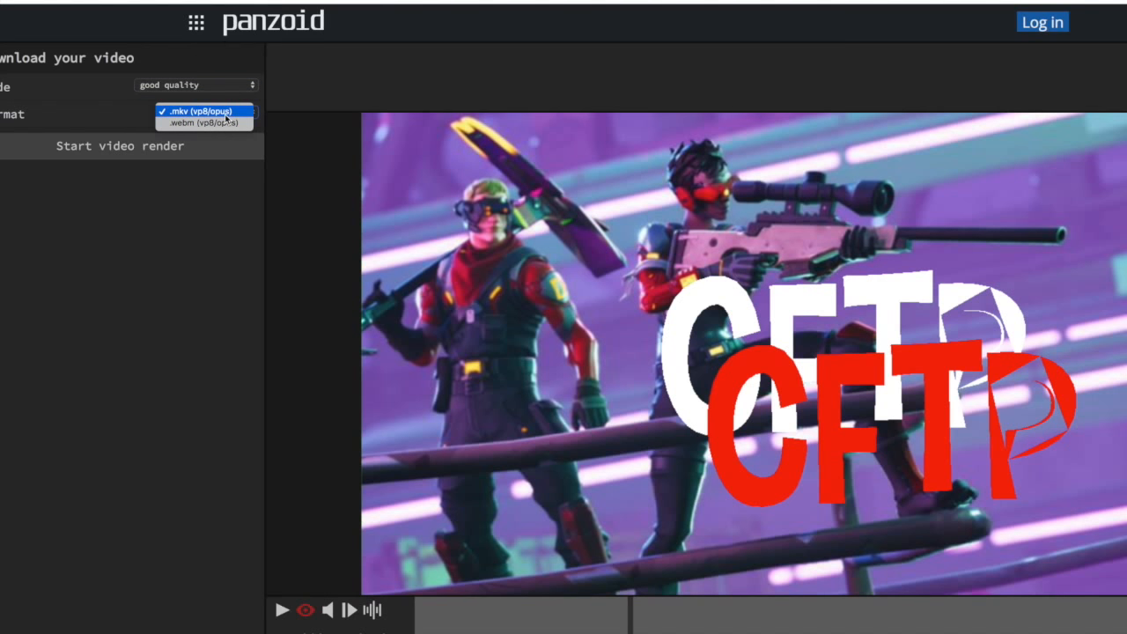
click(224, 112)
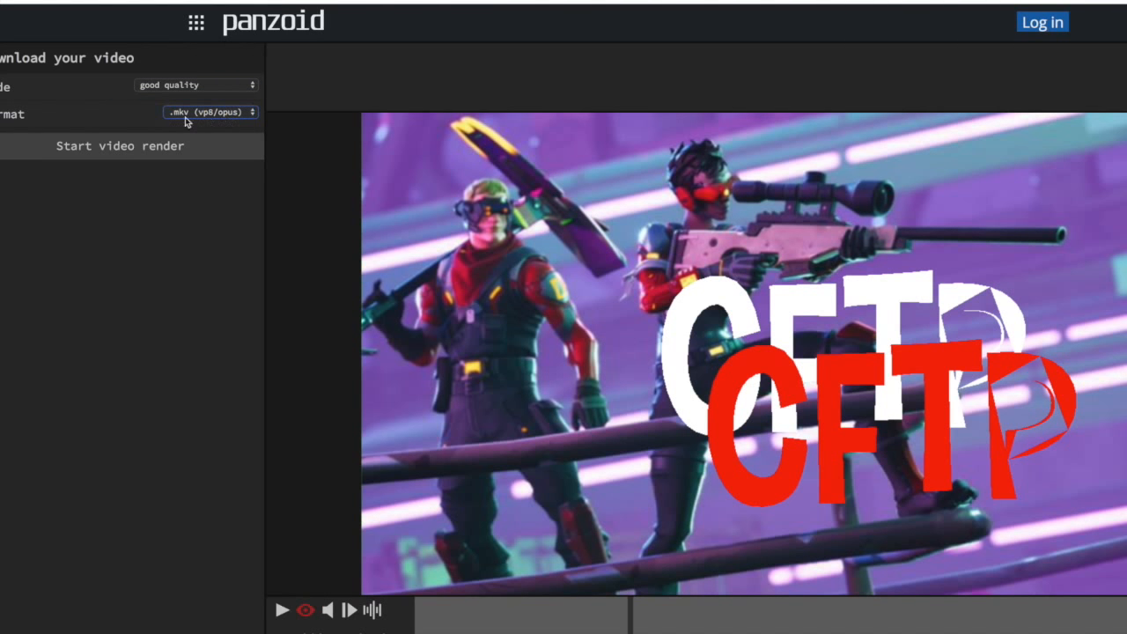
click(97, 148)
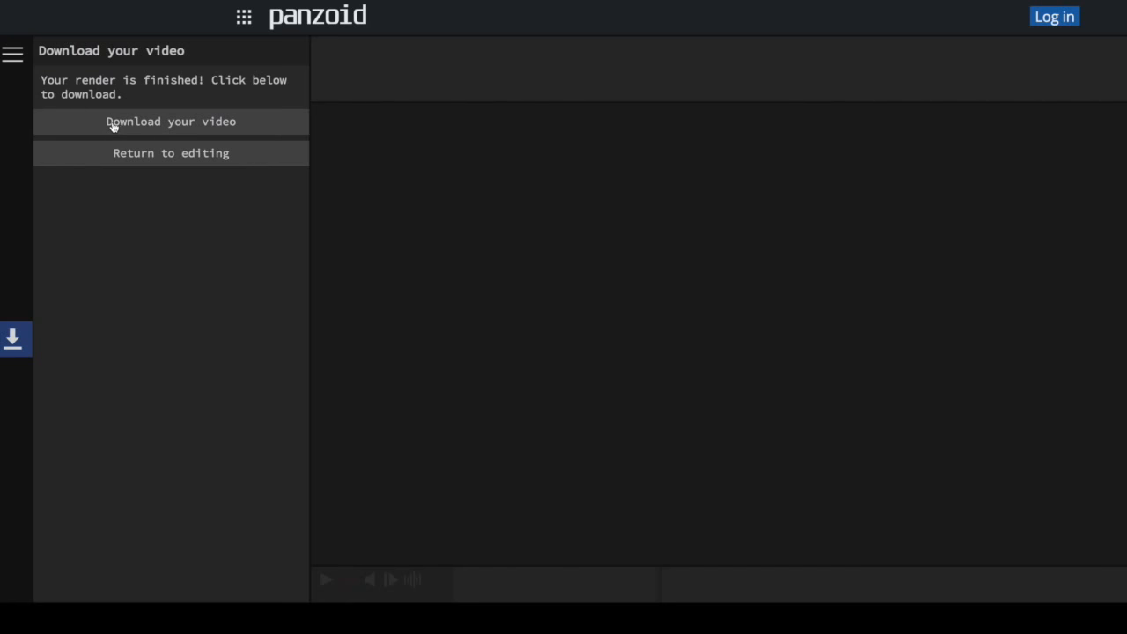
click(202, 126)
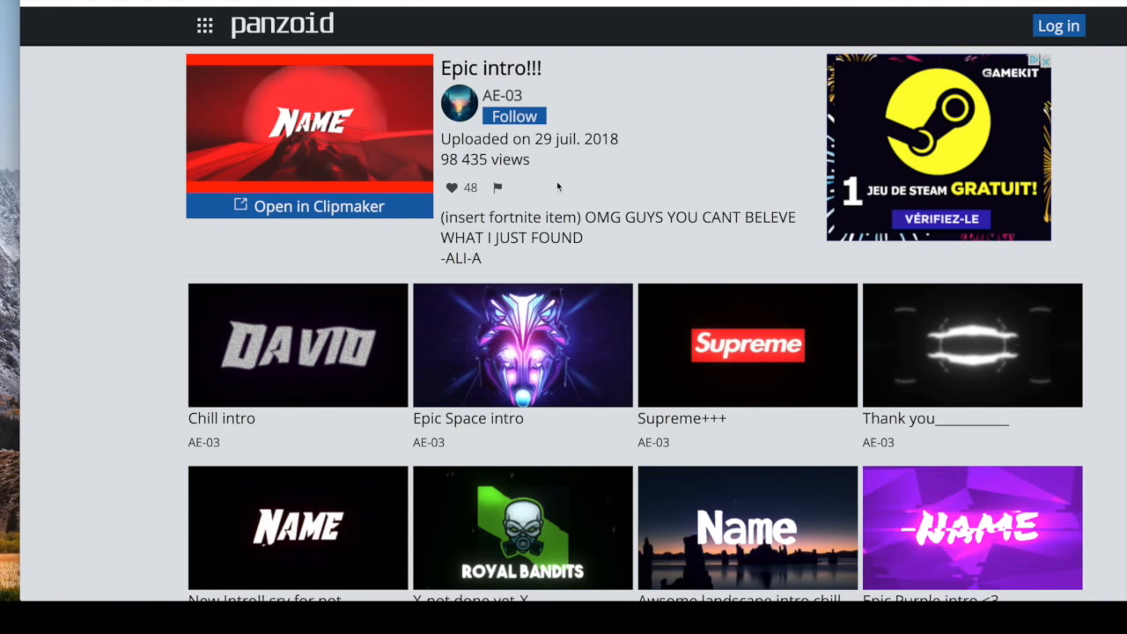
scroll(556, 189, down, 2)
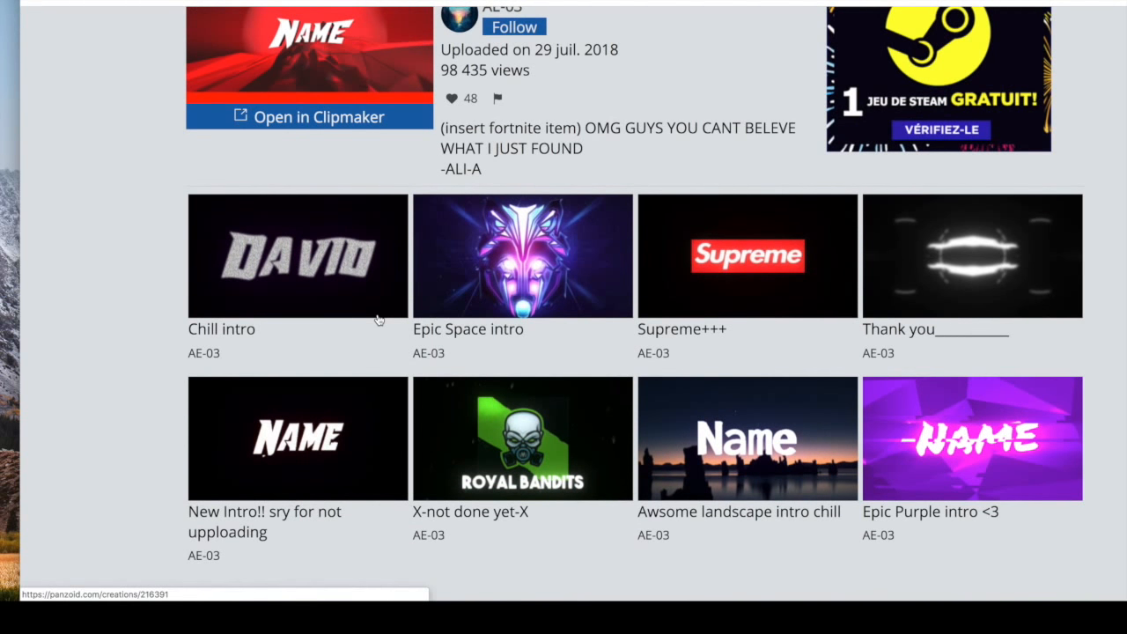